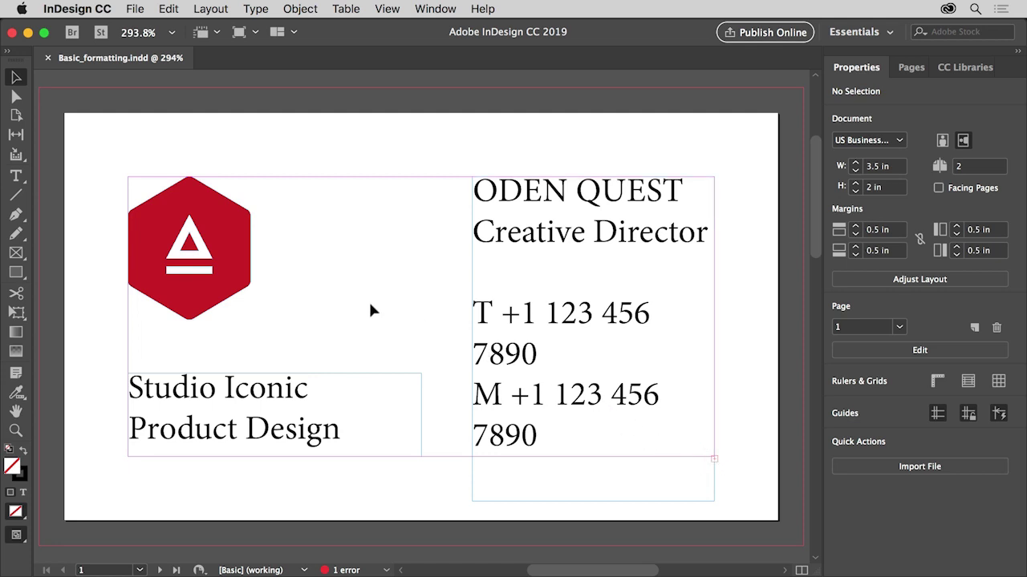
# - Set all the text in the "Studio Iconic Product Design" frame to a font size of 8 pt
pyautogui.click(16, 177)
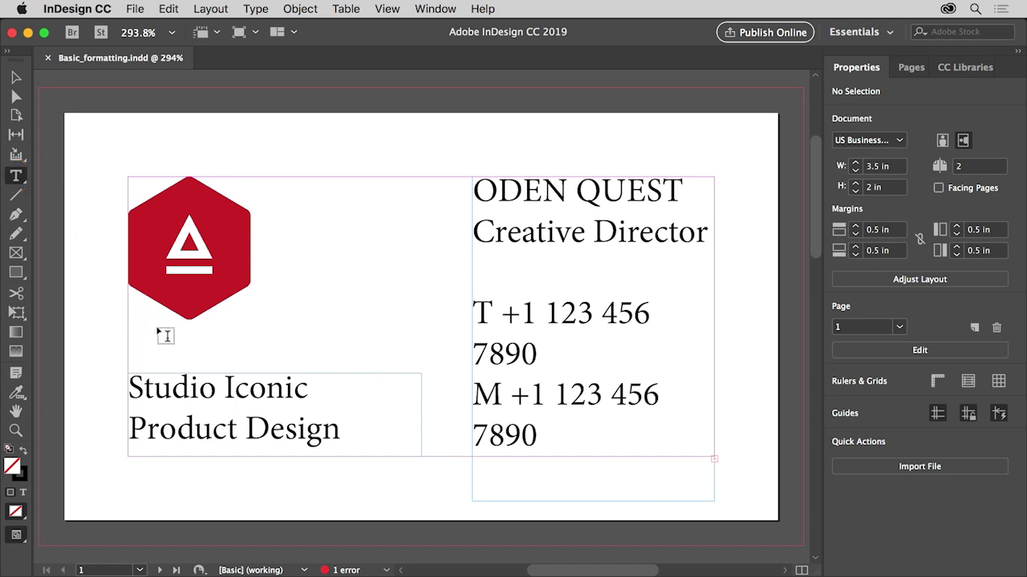
pyautogui.click(201, 387)
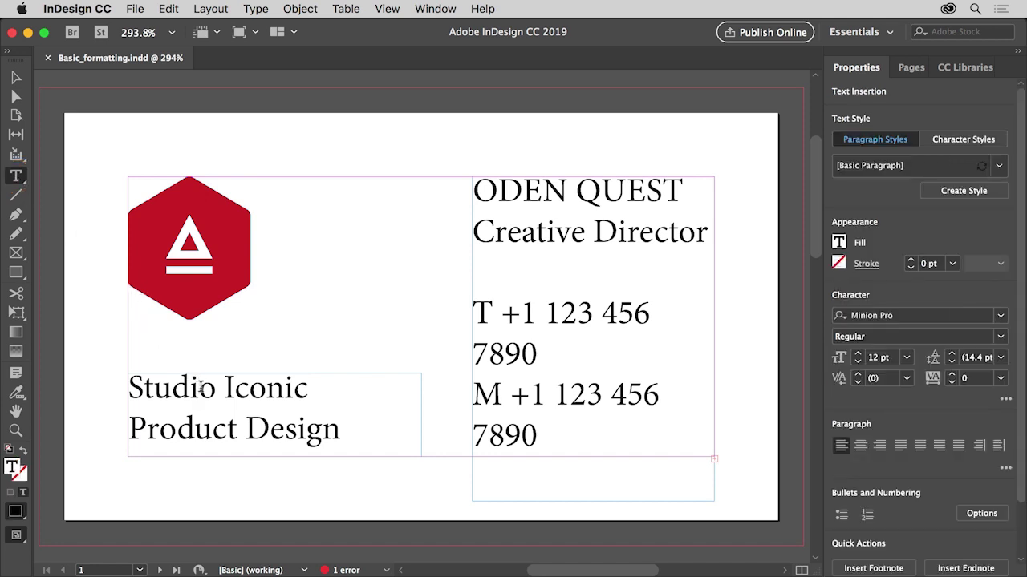
pyautogui.click(168, 8)
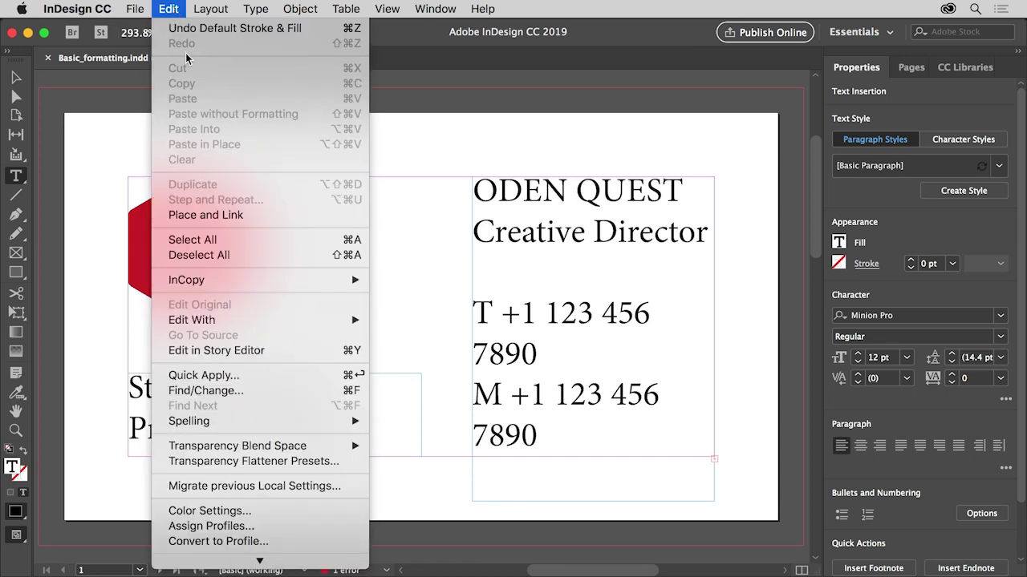
pyautogui.click(231, 239)
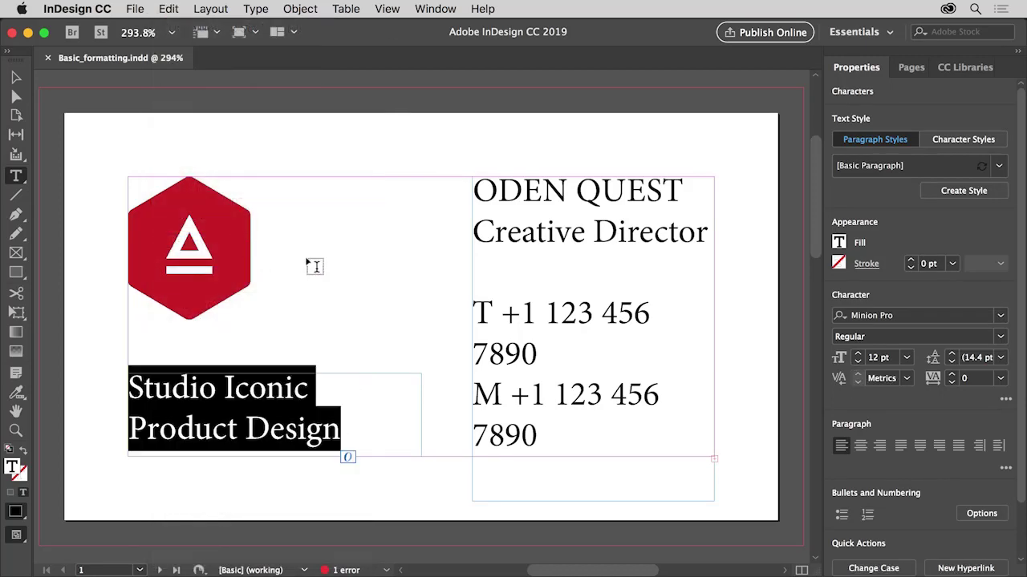
pyautogui.click(909, 359)
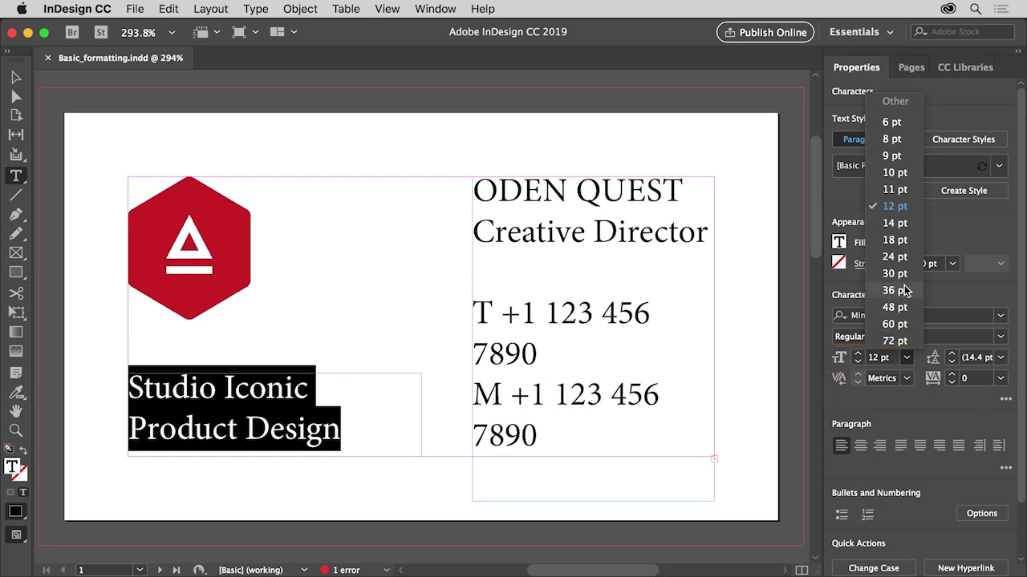
pyautogui.click(892, 139)
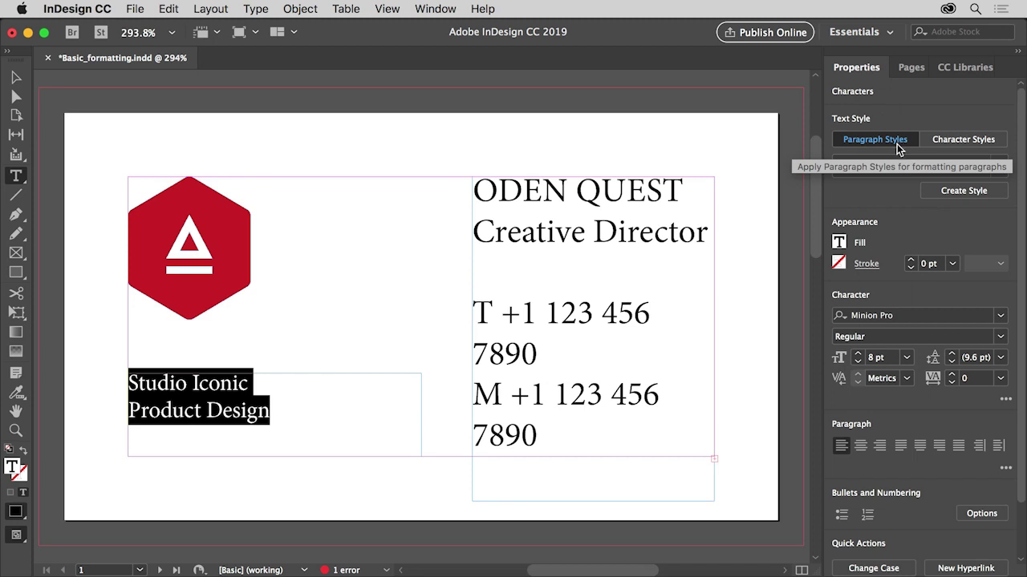
pyautogui.click(897, 142)
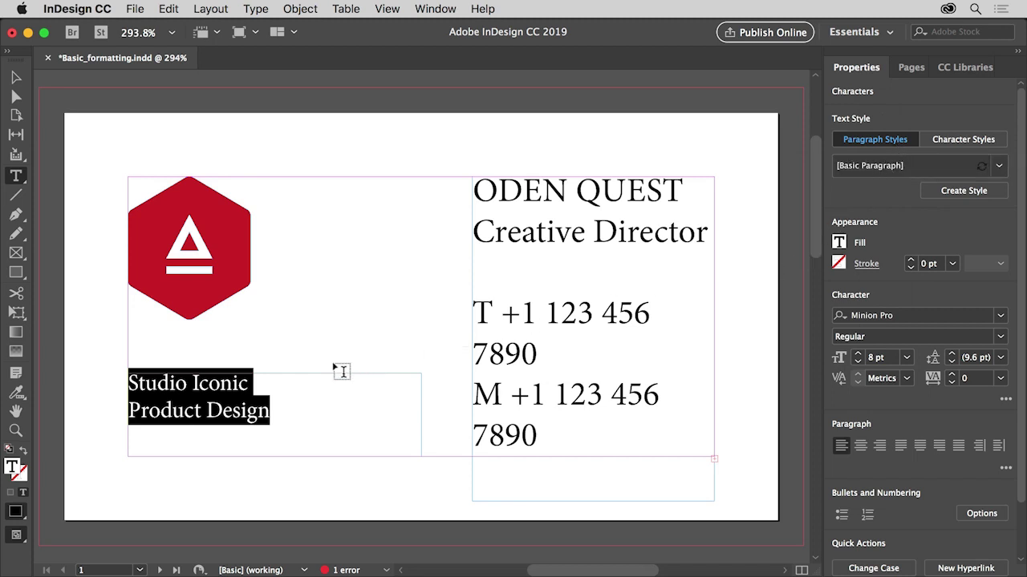
# - Apply All Caps to the "Studio Iconic" line below the logo
pyautogui.moveTo(261, 381); pyautogui.dragTo(121, 384)
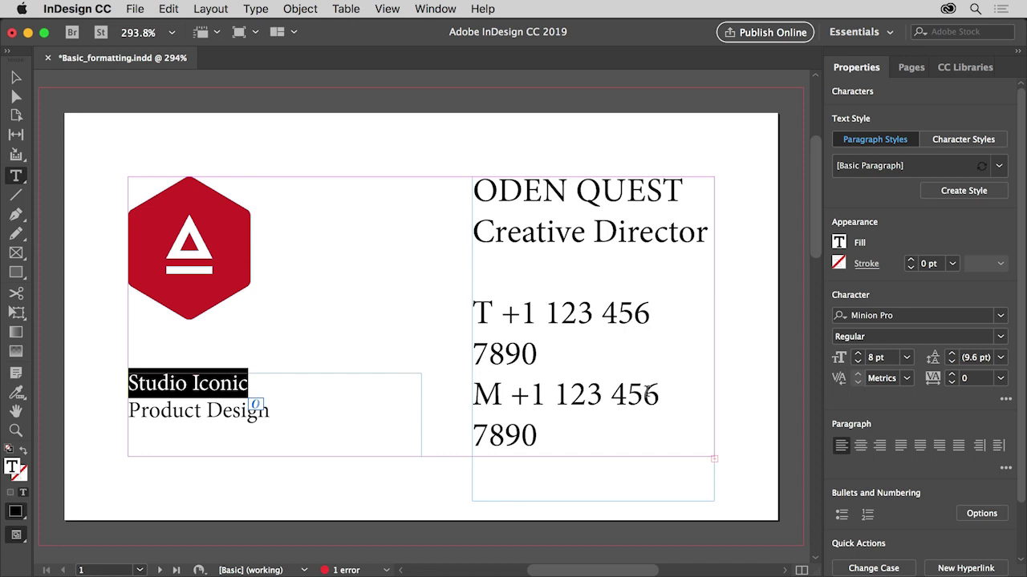
pyautogui.click(1005, 399)
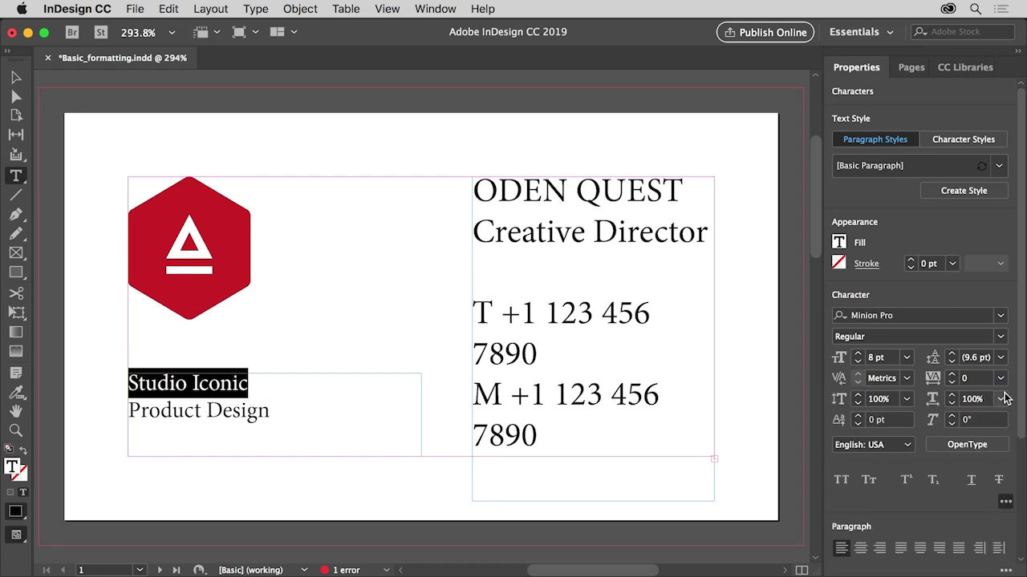
pyautogui.click(841, 480)
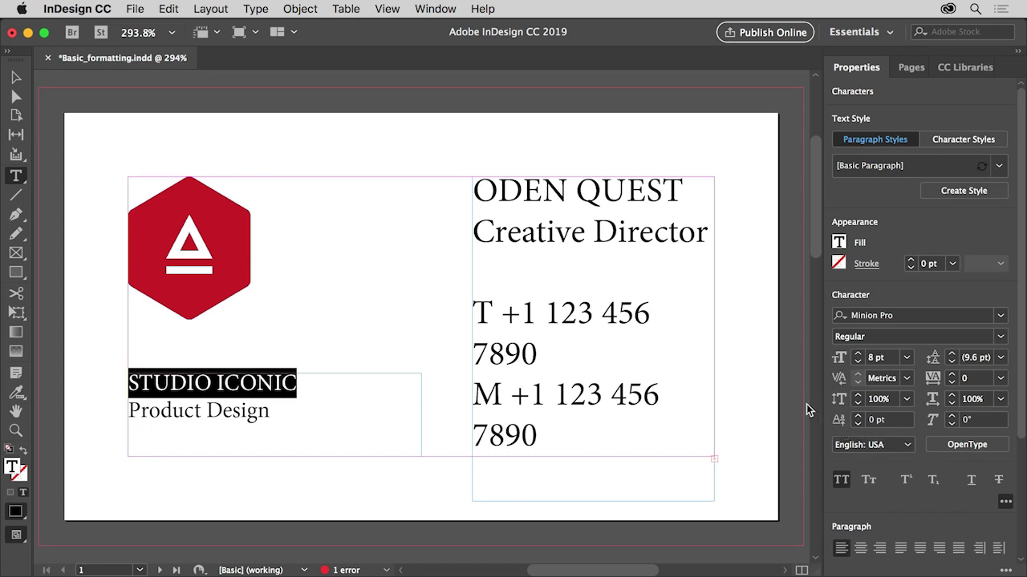
# - Set the font size of the entire contact details text frame to 8 pt
pyautogui.click(16, 78)
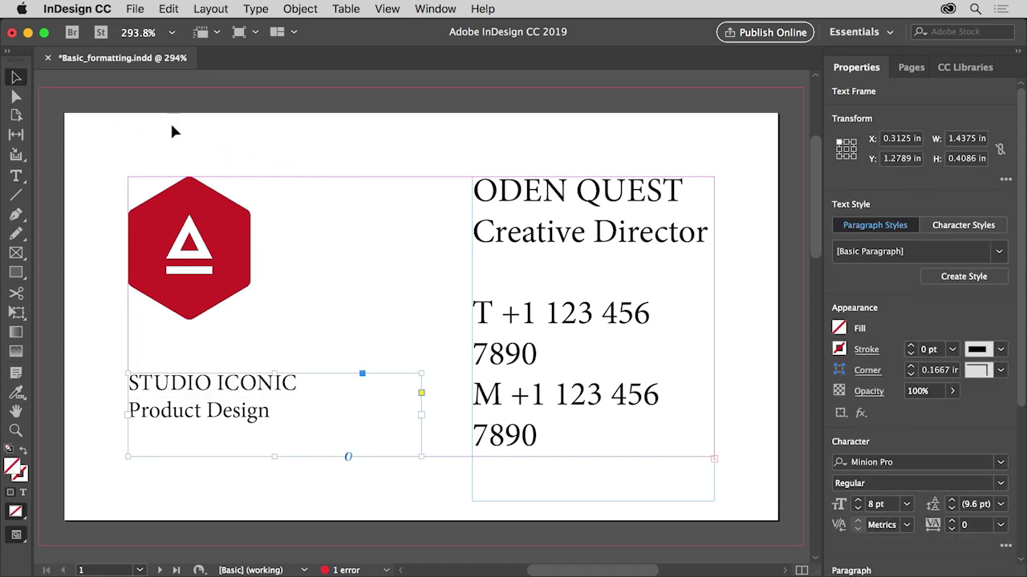
pyautogui.click(522, 209)
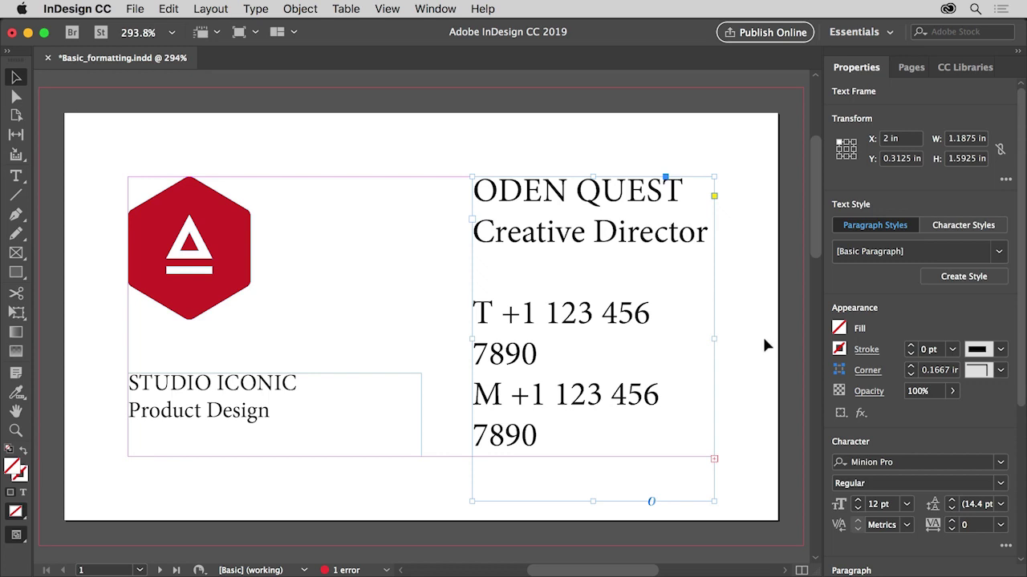
pyautogui.click(906, 504)
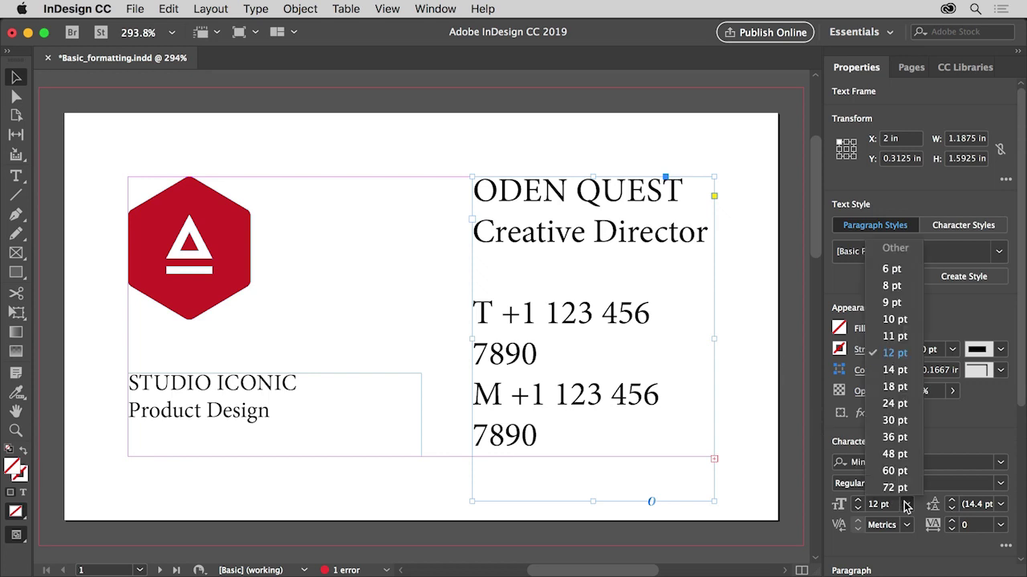
pyautogui.click(904, 287)
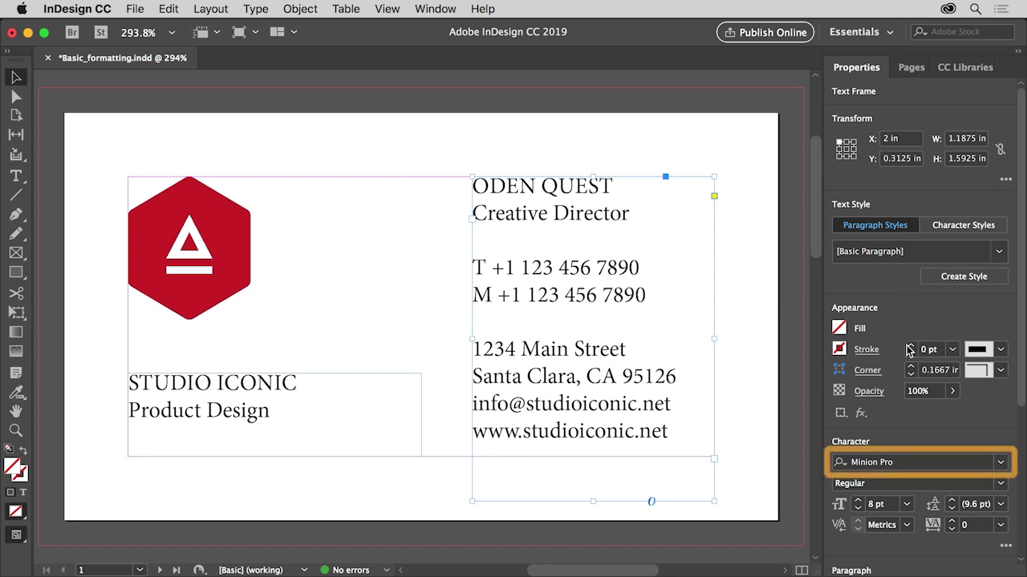
# - Browse the installed and Adobe Fonts lists, previewing fonts on the contact details text and checking the classification and property filters
pyautogui.click(1000, 465)
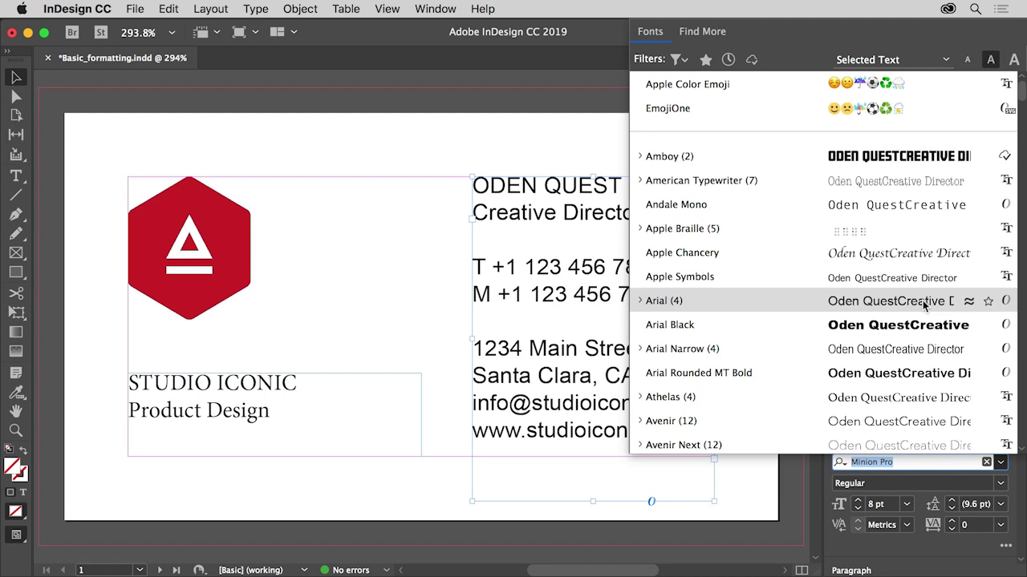
pyautogui.click(720, 36)
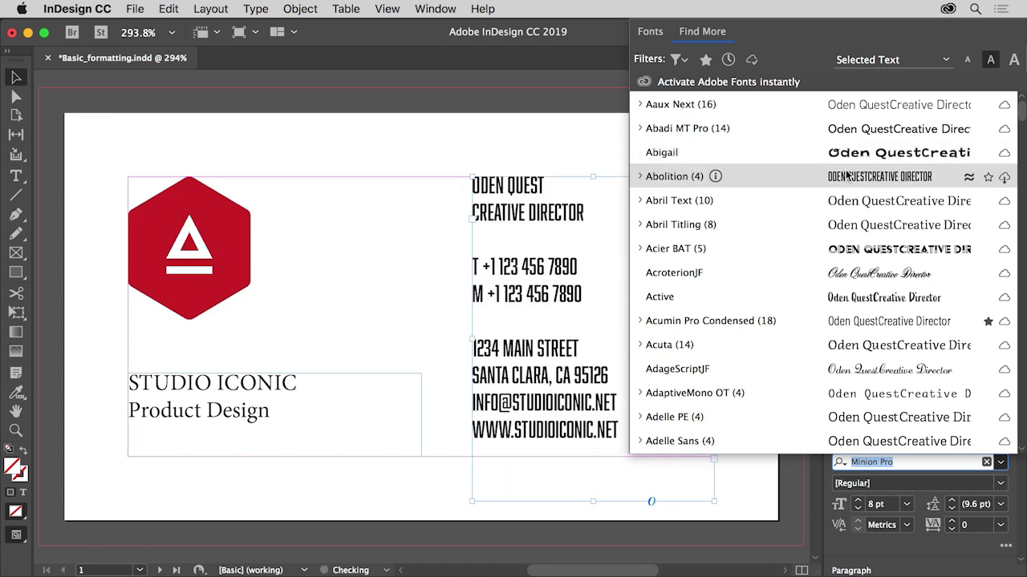
pyautogui.press('Up')
pyautogui.press('Up')
pyautogui.press('Up')
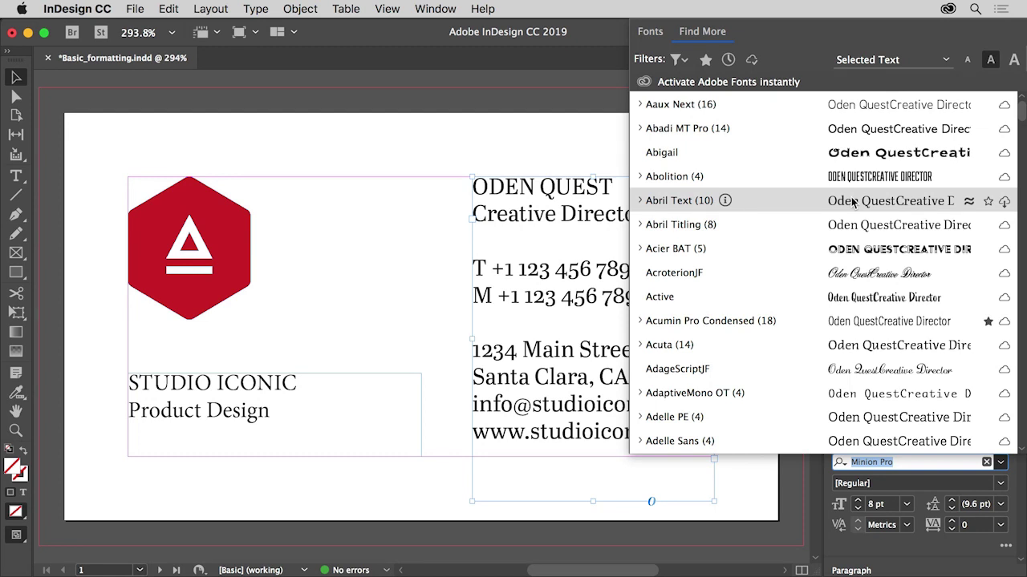
pyautogui.press('Up')
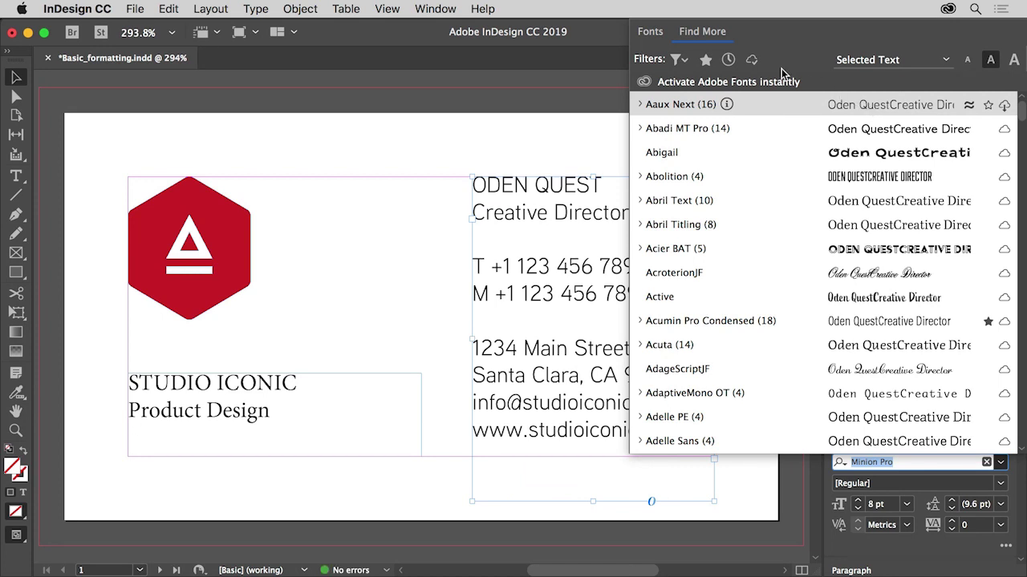
pyautogui.click(683, 62)
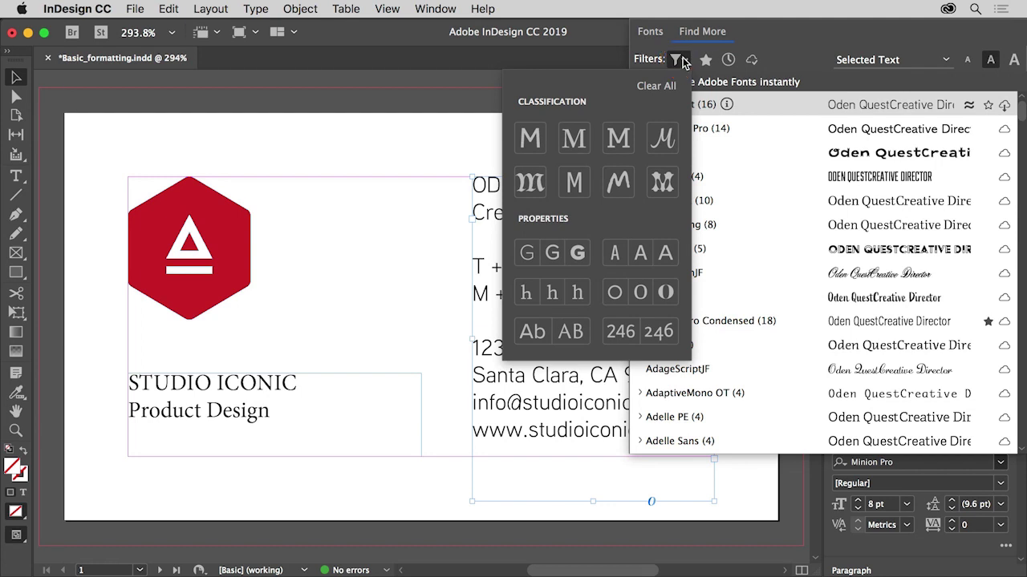
pyautogui.click(683, 62)
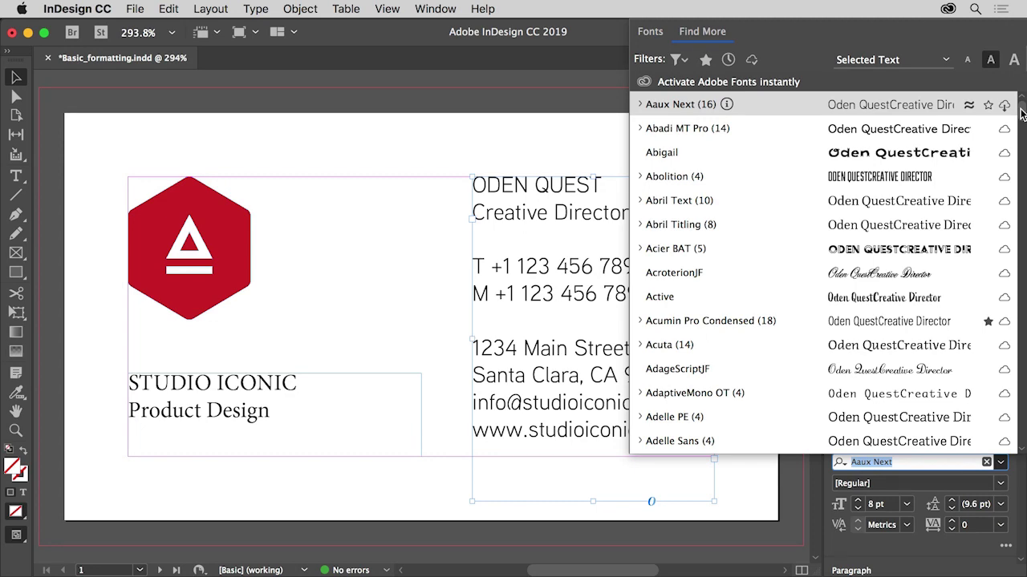
# - Find the Raleway family in Adobe Fonts and activate its Regular and Medium styles
pyautogui.moveTo(1021, 115); pyautogui.dragTo(1024, 367)
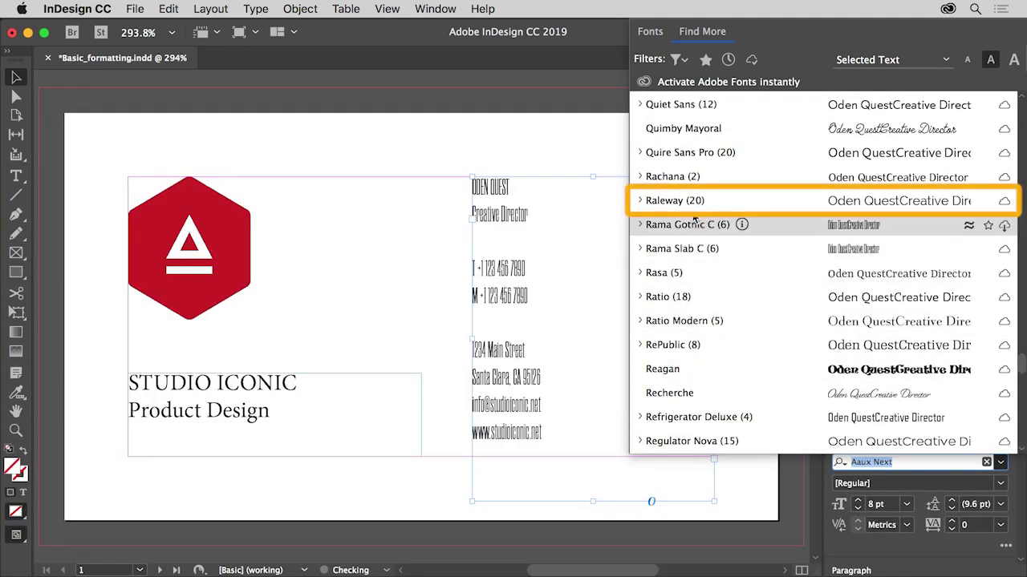
pyautogui.click(641, 199)
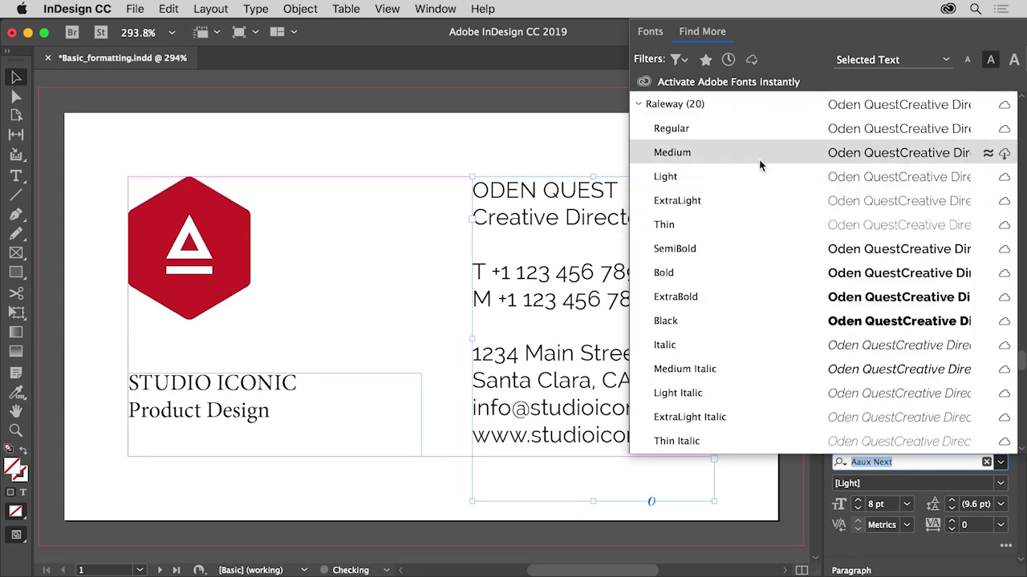
pyautogui.click(1005, 130)
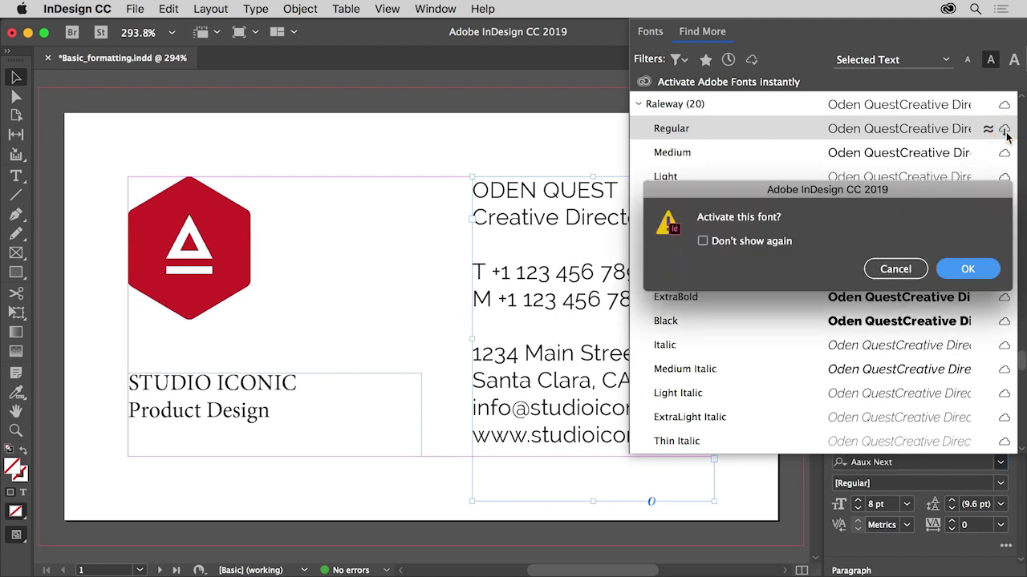
pyautogui.click(1004, 151)
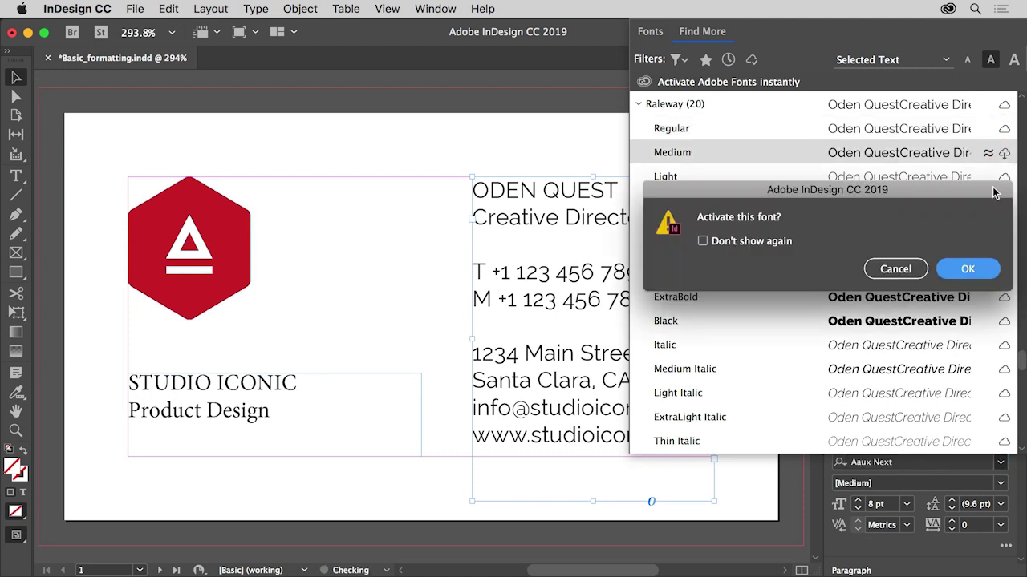
pyautogui.click(967, 271)
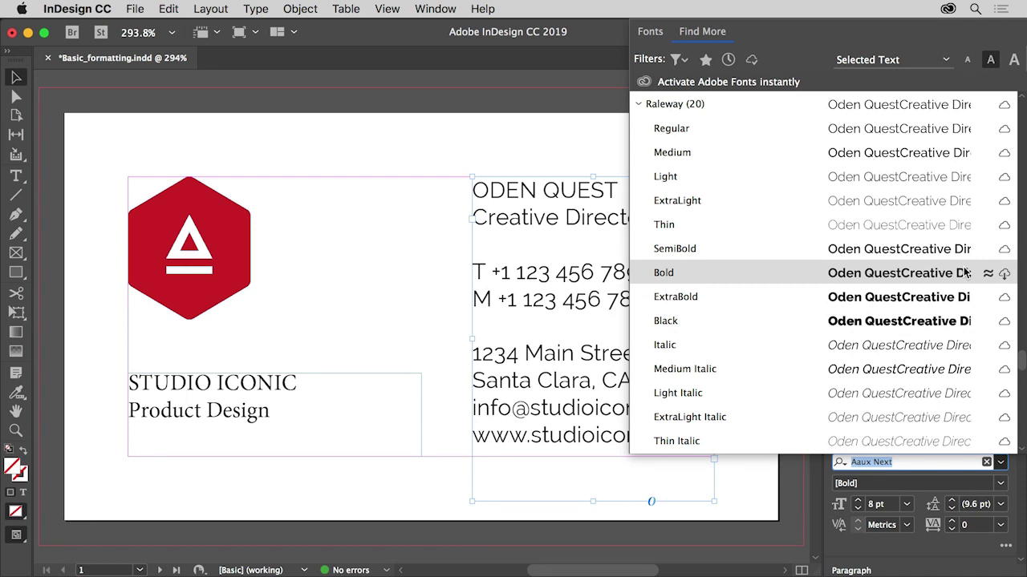
# - Filter the font list to activated Adobe Fonts, apply Raleway Regular to the contact details frame, and deselect it
pyautogui.click(751, 60)
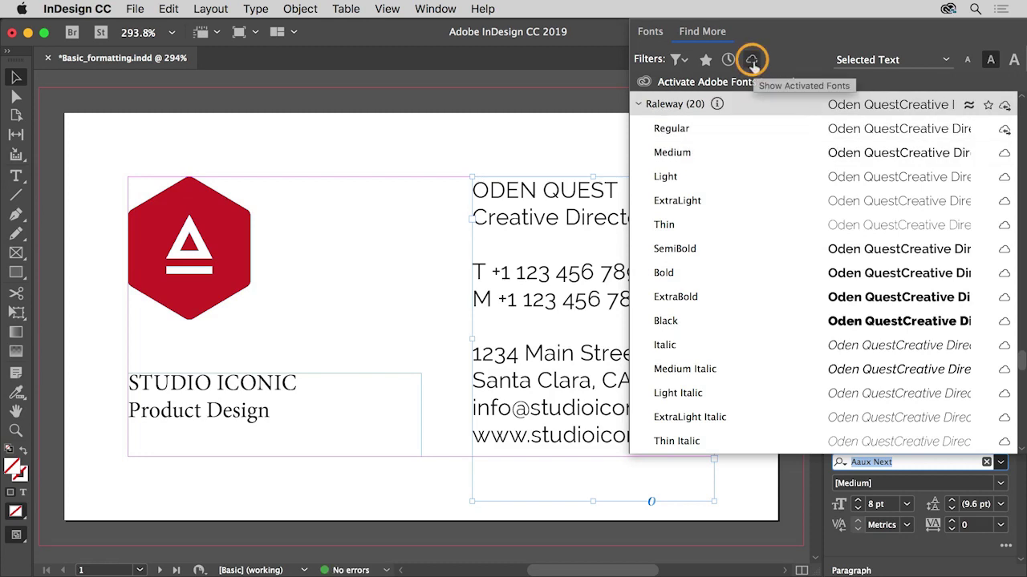
pyautogui.click(752, 60)
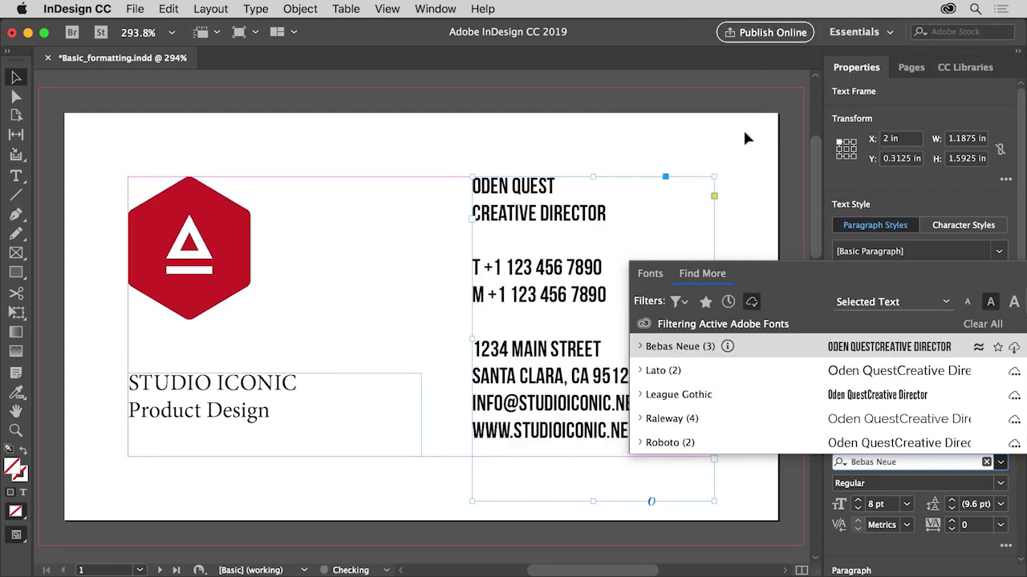
pyautogui.click(674, 395)
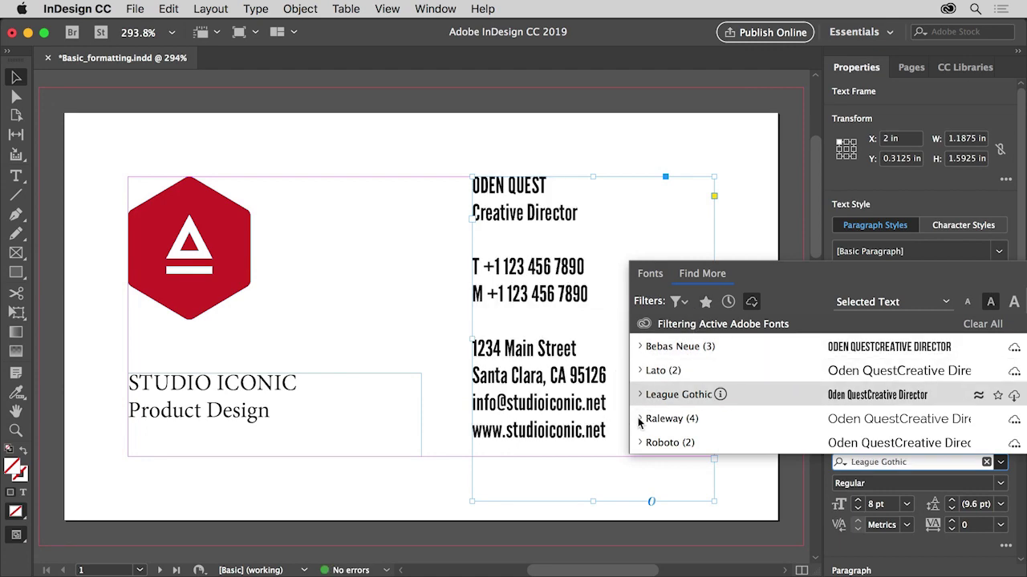
pyautogui.click(639, 419)
pyautogui.click(642, 418)
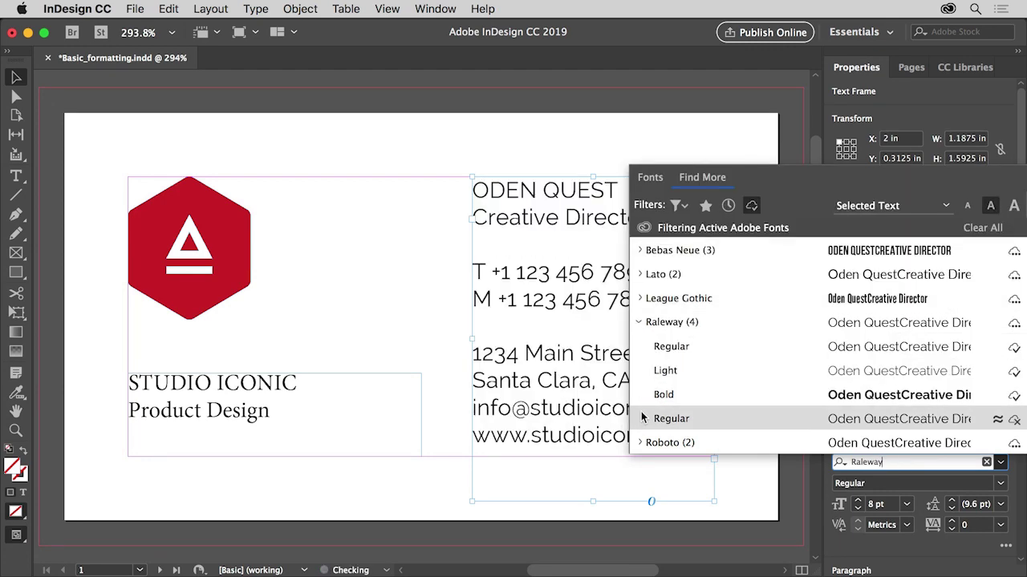
pyautogui.click(684, 347)
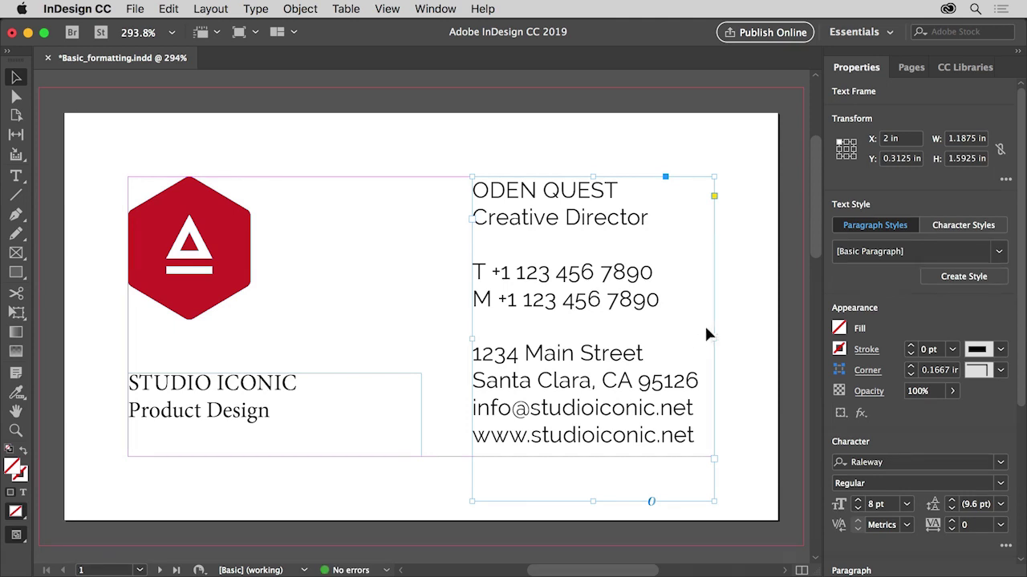
pyautogui.click(734, 287)
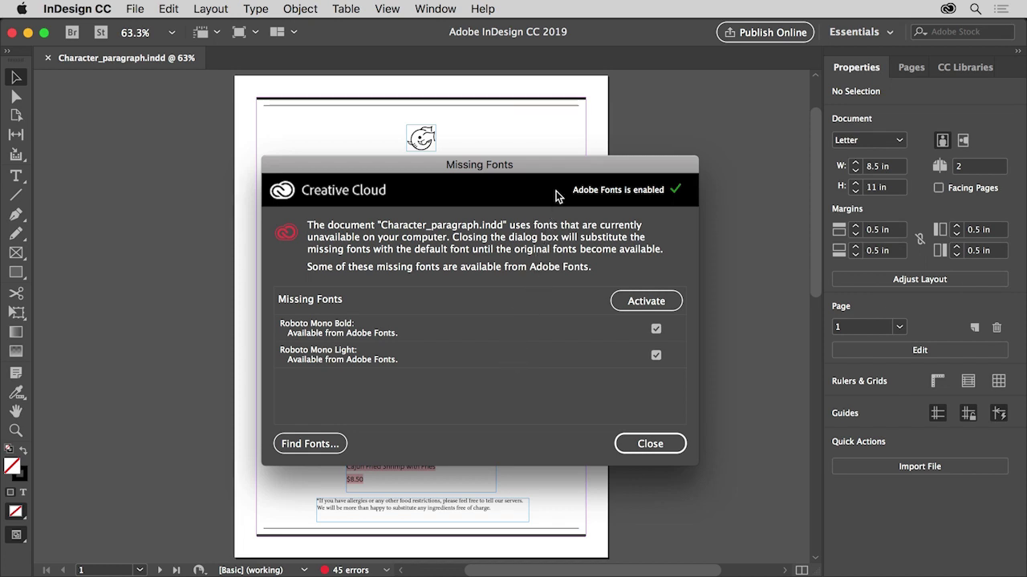
# - Activate the missing Roboto Mono Bold and Roboto Mono Light fonts for Character_paragraph.indd and dismiss the Missing Fonts dialog
pyautogui.moveTo(559, 164); pyautogui.dragTo(722, 178)
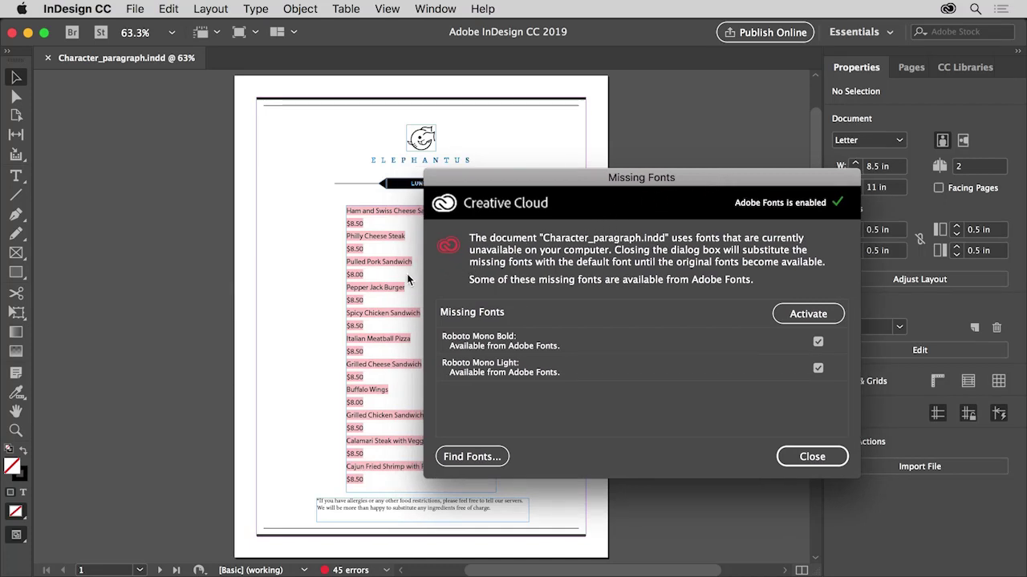
pyautogui.click(786, 319)
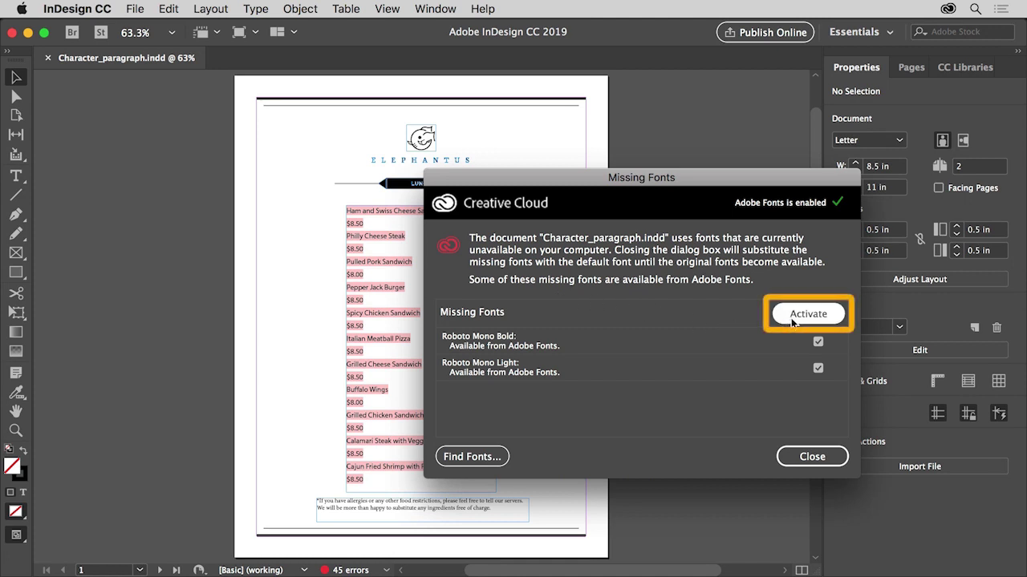
pyautogui.click(791, 321)
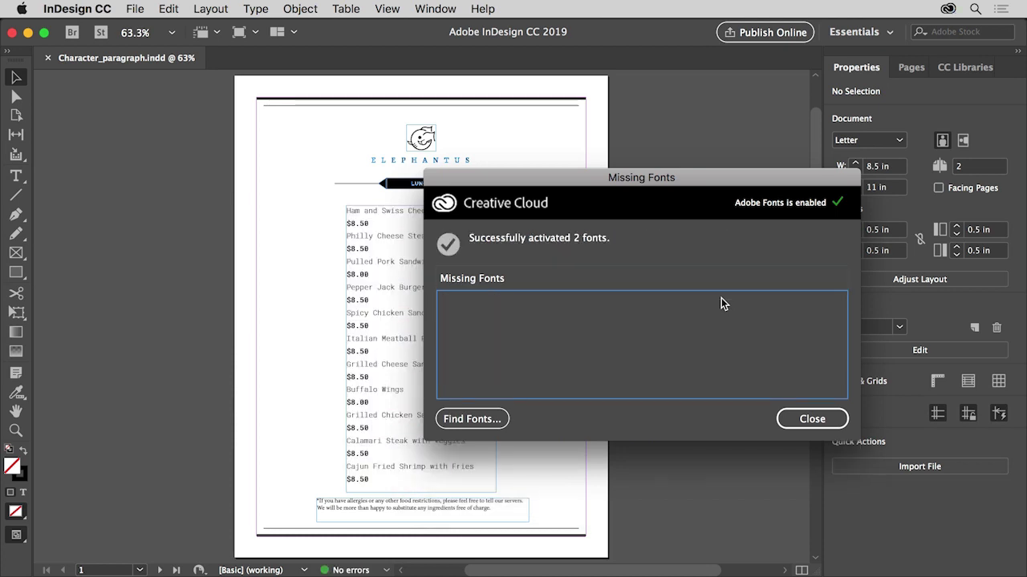
pyautogui.click(797, 419)
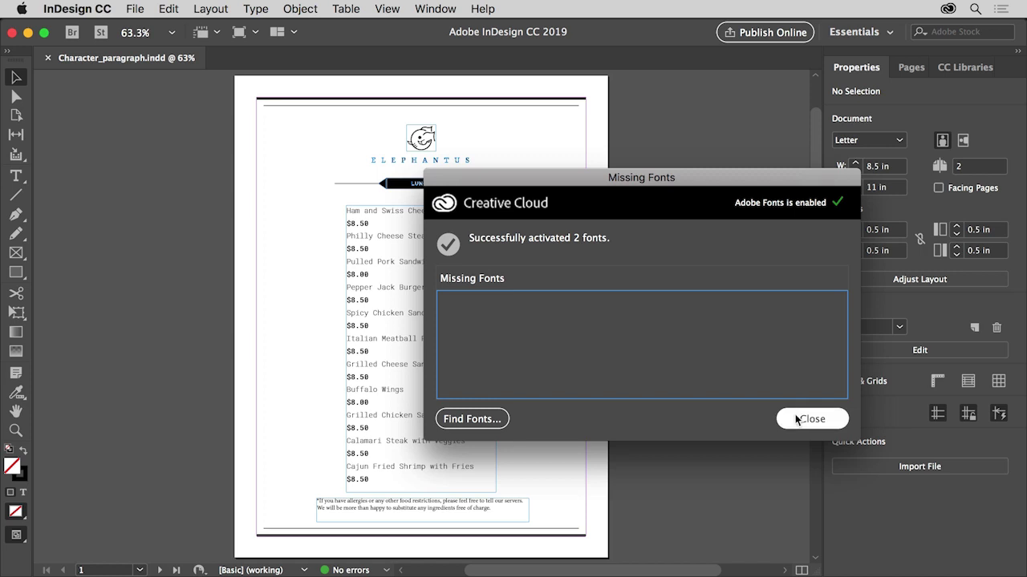
# - Review the document's fonts in Find Font, check the replacement options for Roboto Mono Bold, and close the dialog without changing anything
pyautogui.click(493, 421)
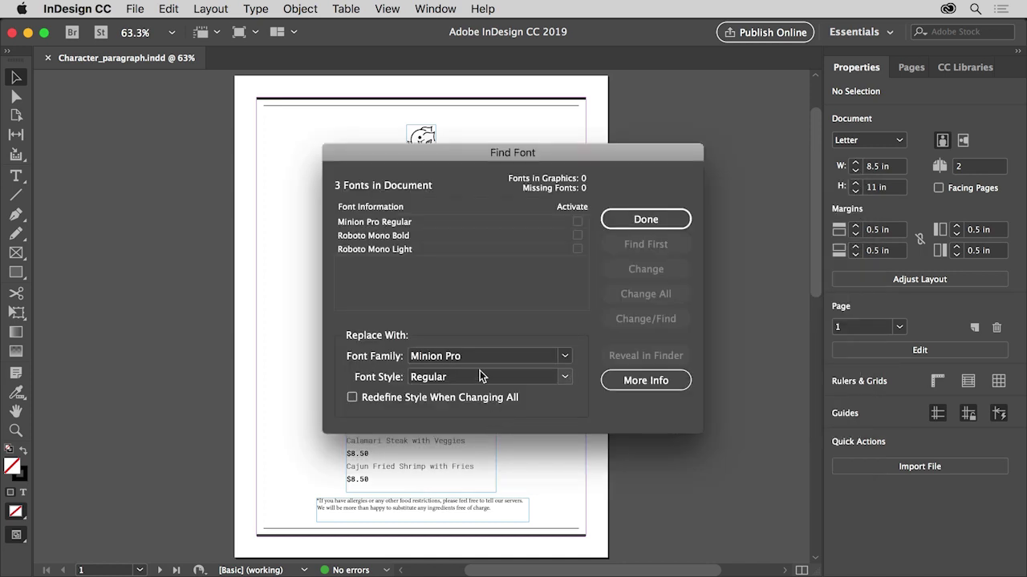
pyautogui.click(486, 236)
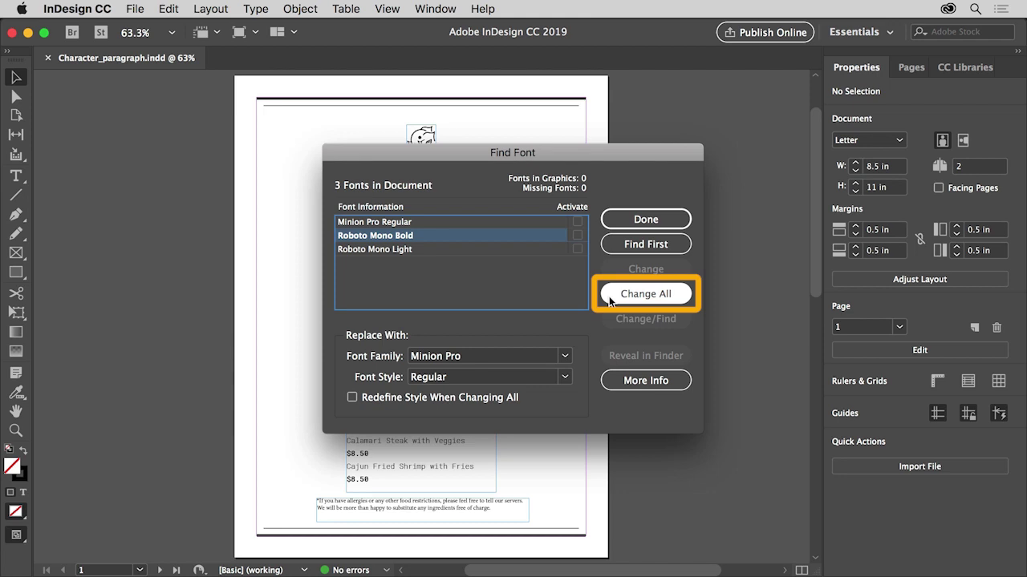
pyautogui.click(628, 220)
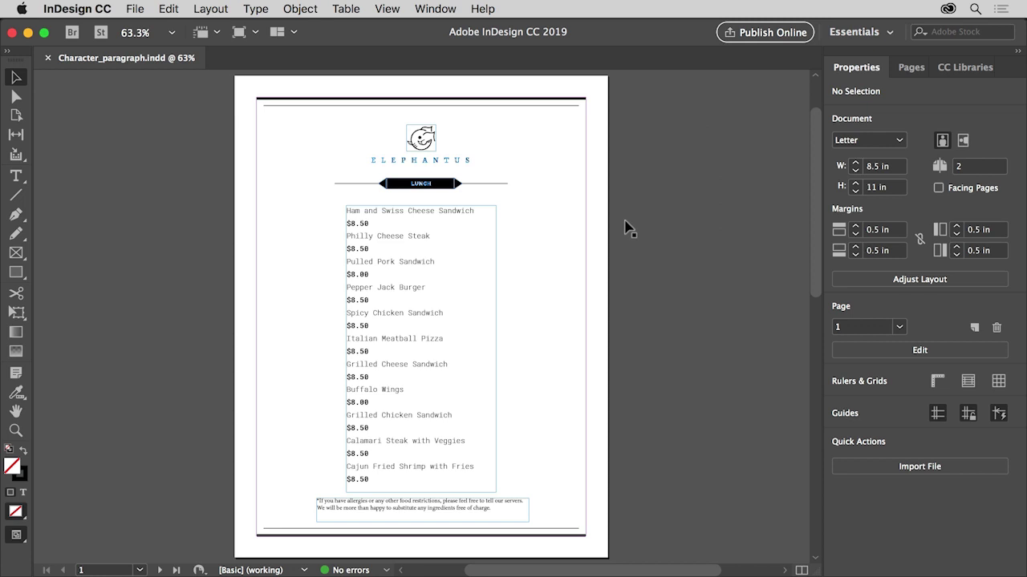
# - Set the kerning between the asterisk and "If" in the allergy note below the menu to 200
pyautogui.click(20, 179)
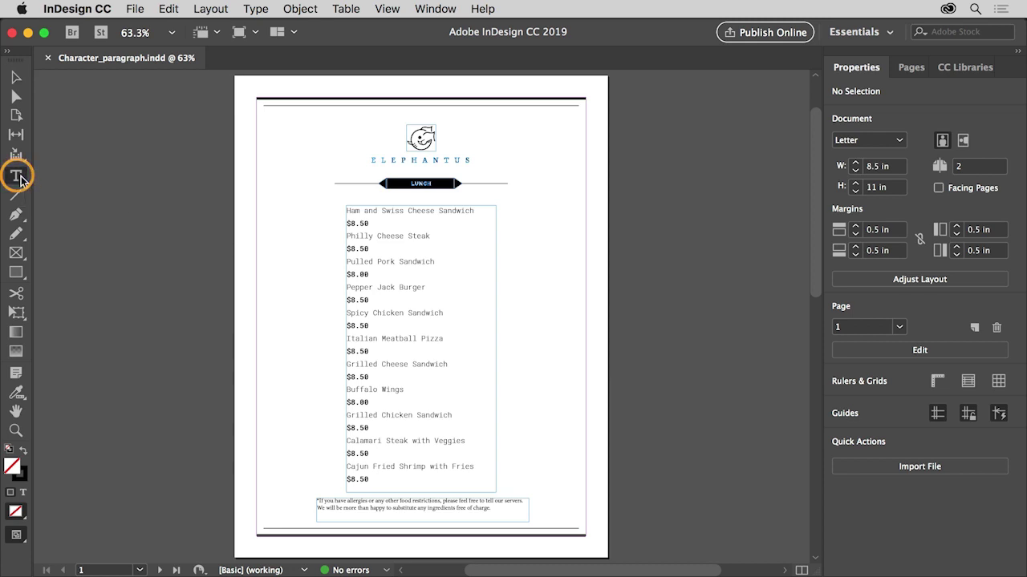
pyautogui.click(415, 501)
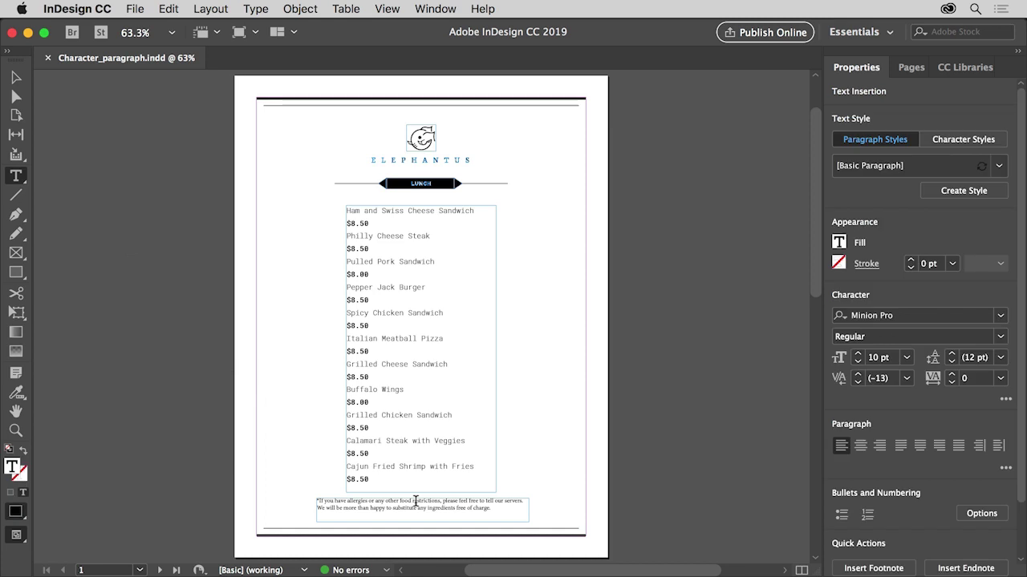
pyautogui.press('super+equal')
pyautogui.press('super+equal')
pyautogui.press('super+equal')
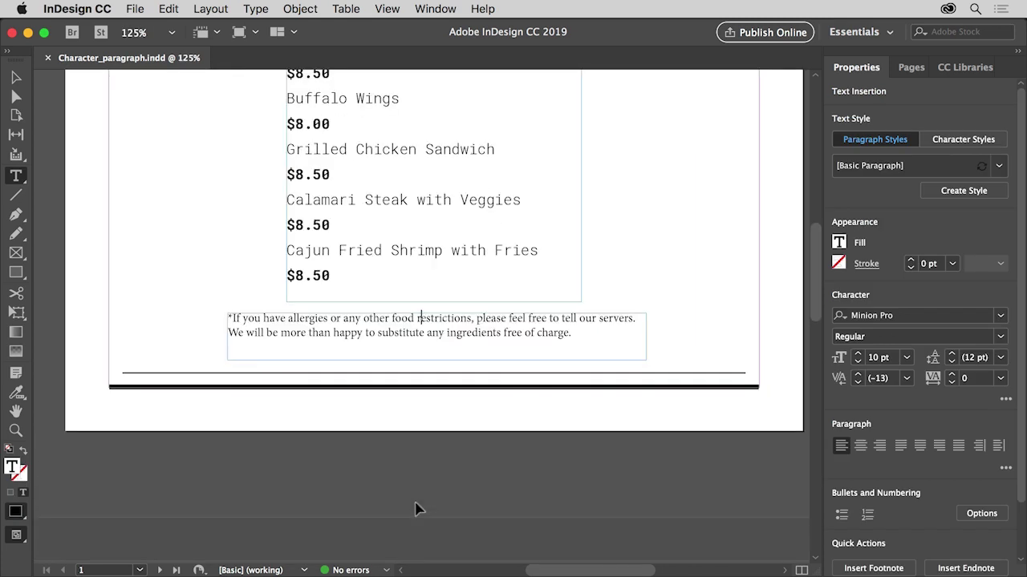
pyautogui.press('super+equal')
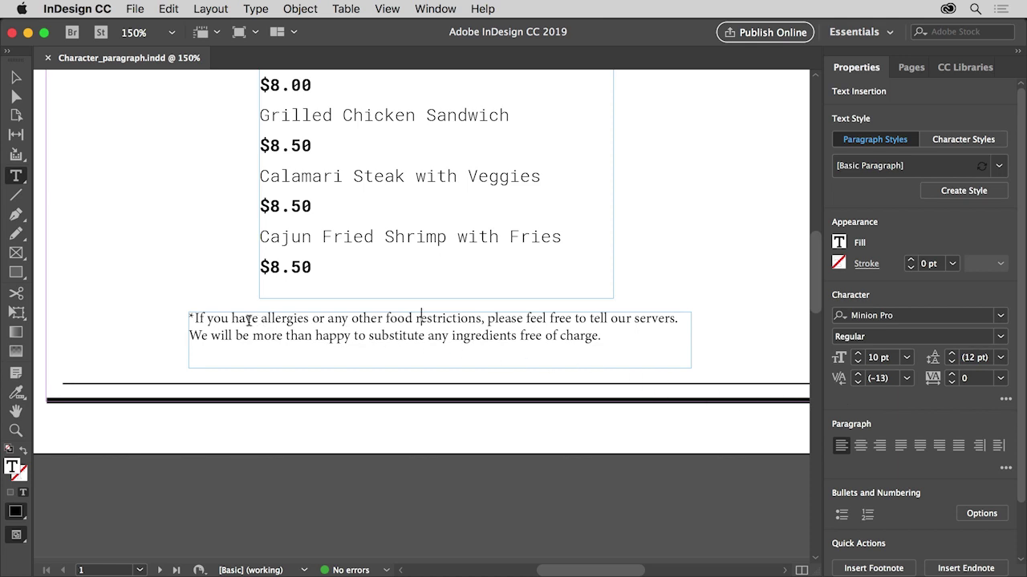
pyautogui.click(192, 318)
pyautogui.click(192, 318)
pyautogui.click(907, 378)
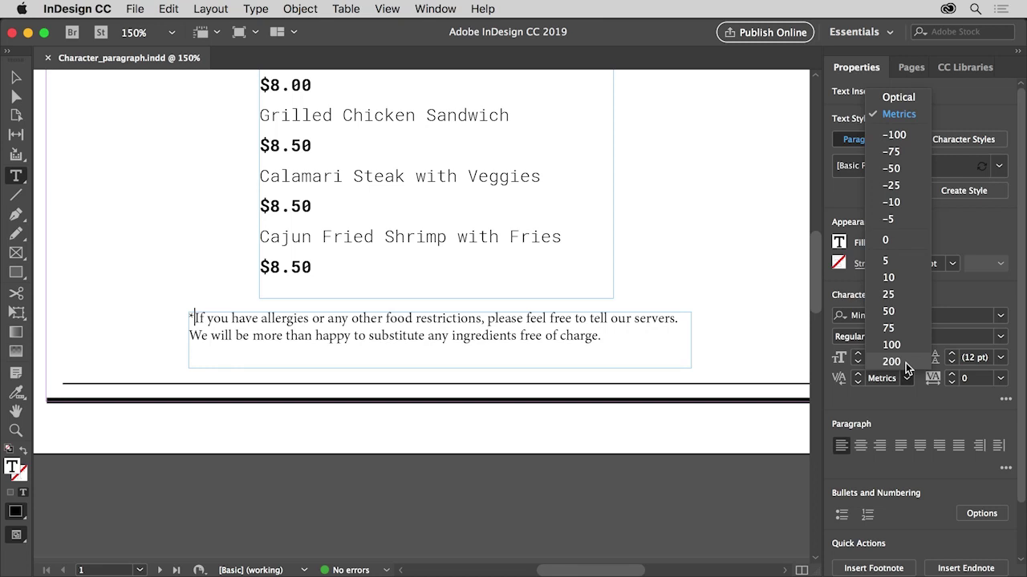
pyautogui.click(891, 361)
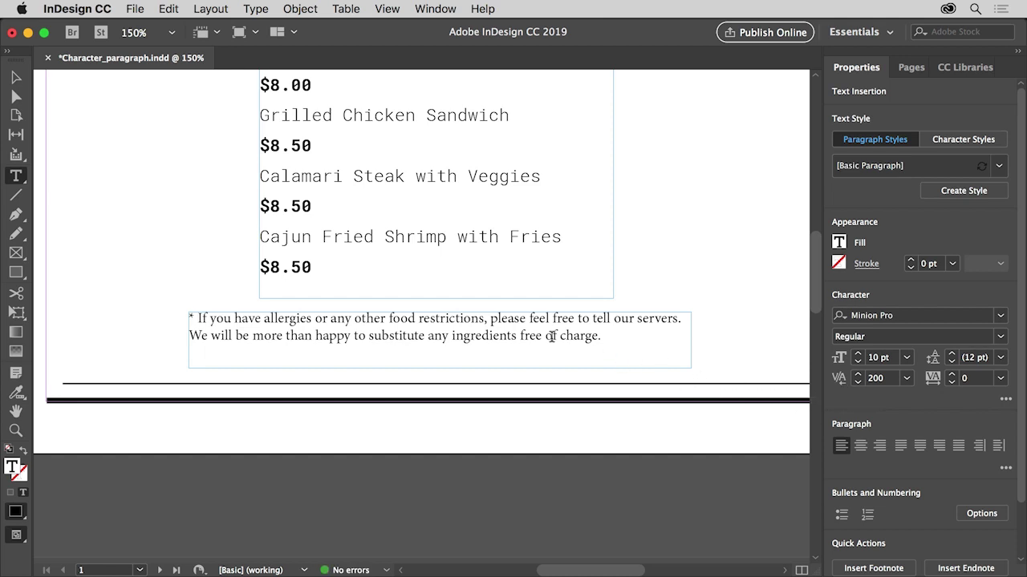
# - Set the leading of the whole allergy note paragraph to 14 pt
pyautogui.tripleClick(442, 320)
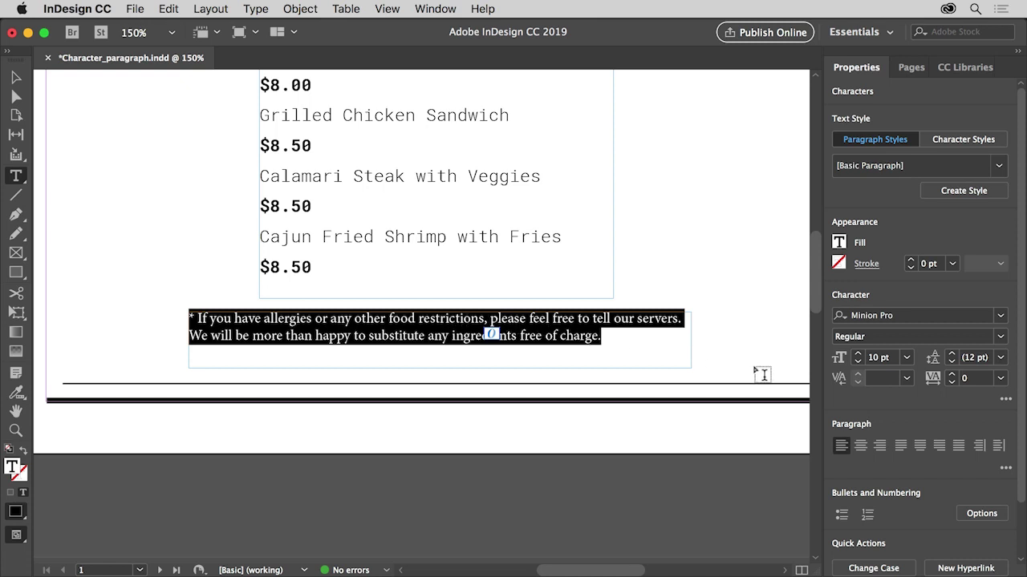
pyautogui.click(1000, 357)
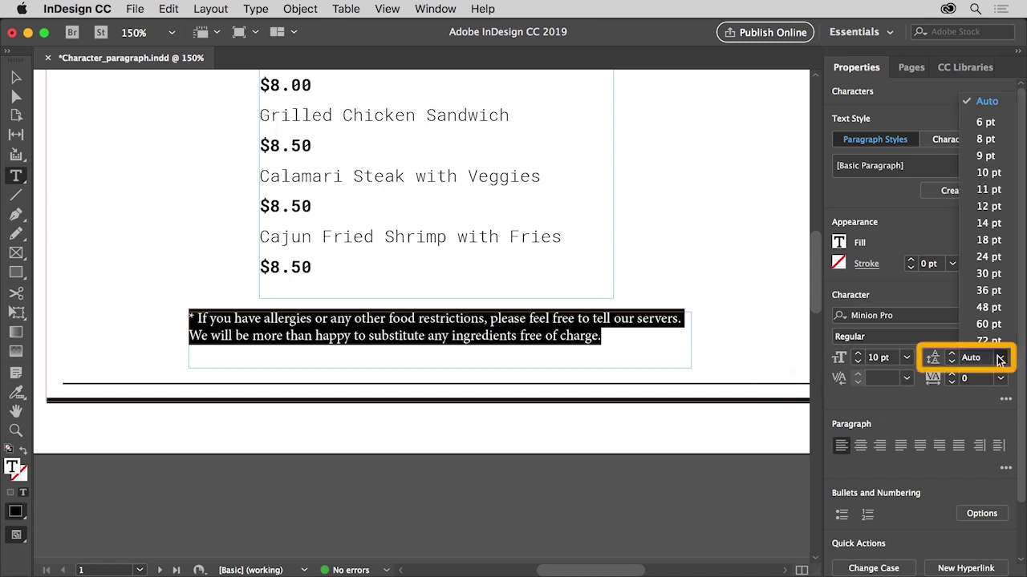
pyautogui.click(1000, 224)
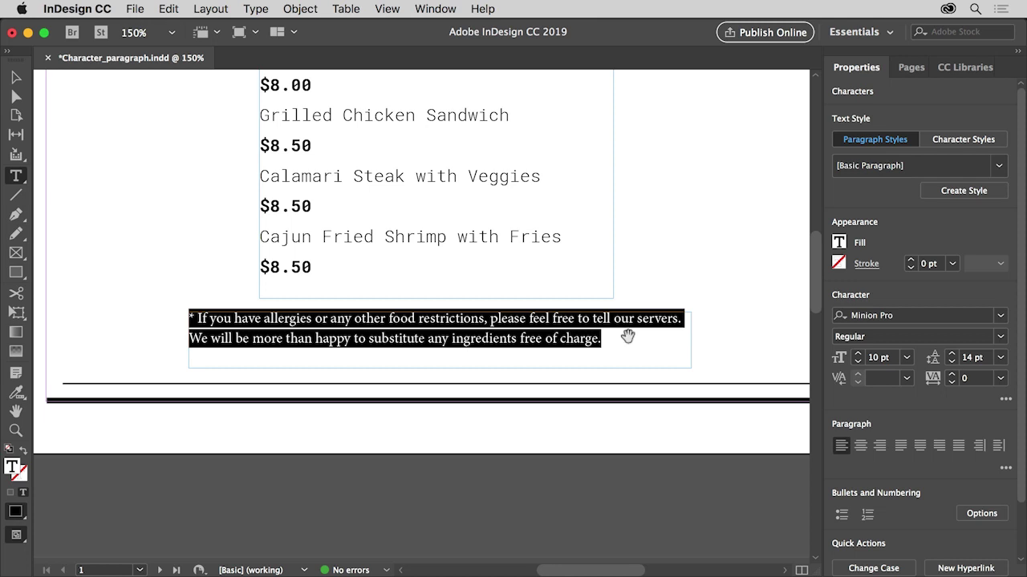
# - Center the "Ham and Swiss Cheese Sandwich" paragraph at the start of the lunch menu list
pyautogui.moveTo(556, 140); pyautogui.dragTo(557, 467)
pyautogui.moveTo(551, 145); pyautogui.dragTo(545, 401)
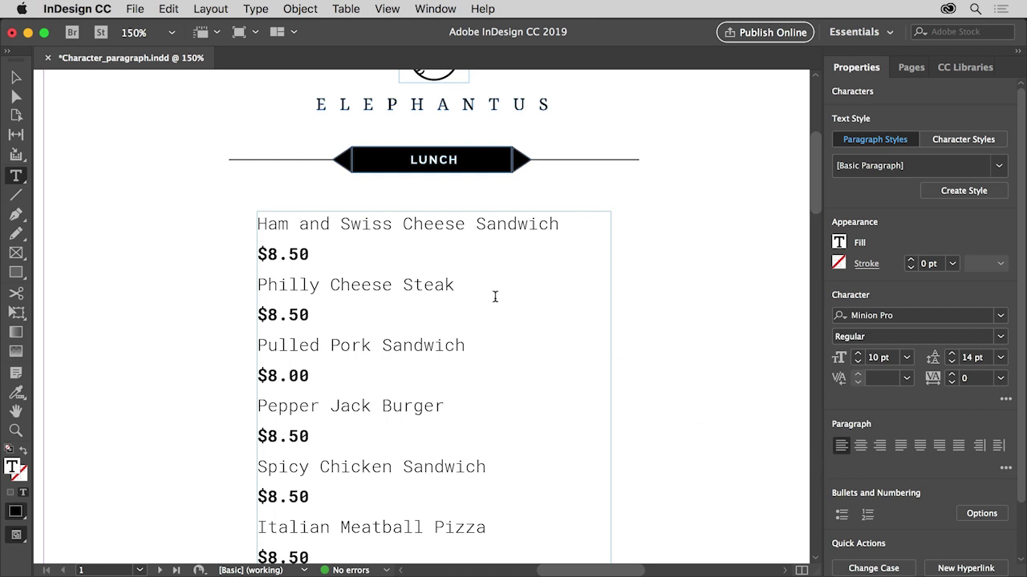
pyautogui.doubleClick(377, 226)
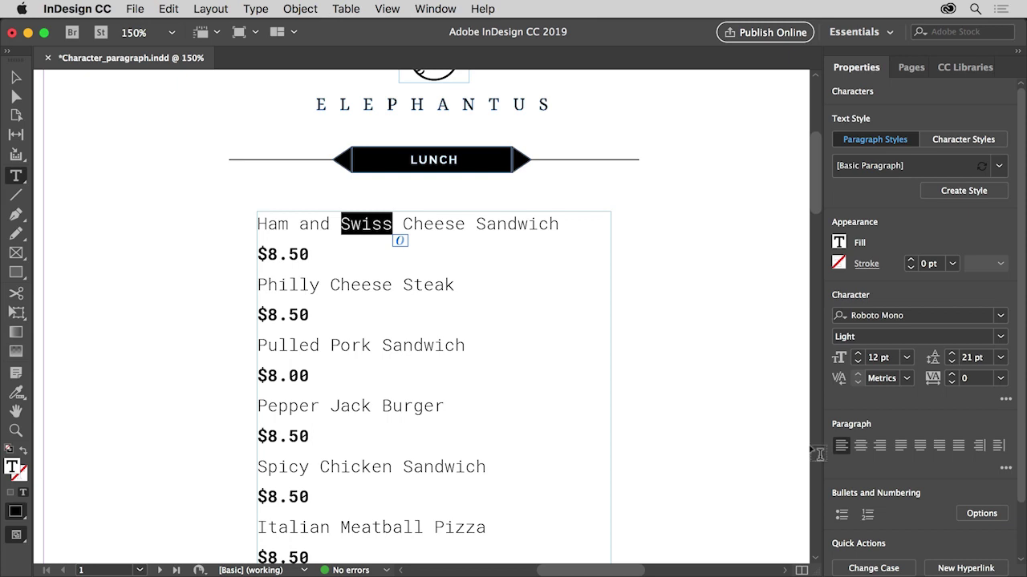
pyautogui.click(861, 447)
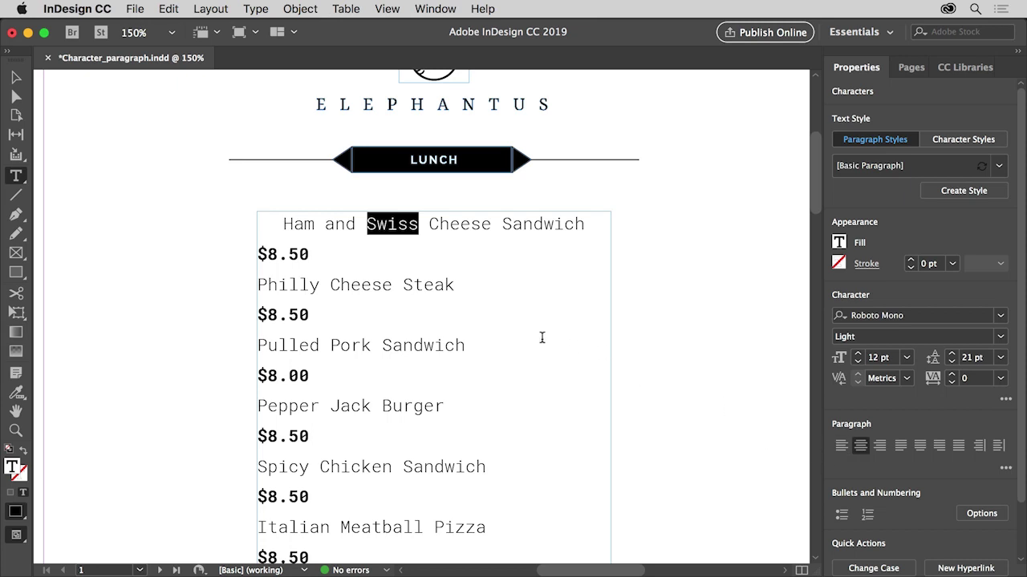
# - Select all the text in the lunch menu frame, center-align it, and deselect it
pyautogui.click(169, 10)
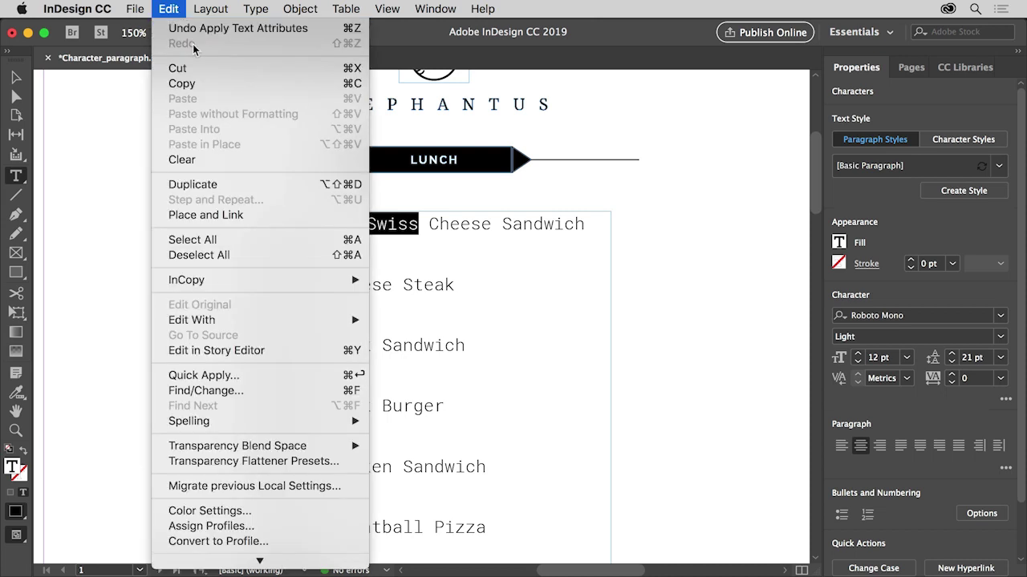
pyautogui.click(238, 239)
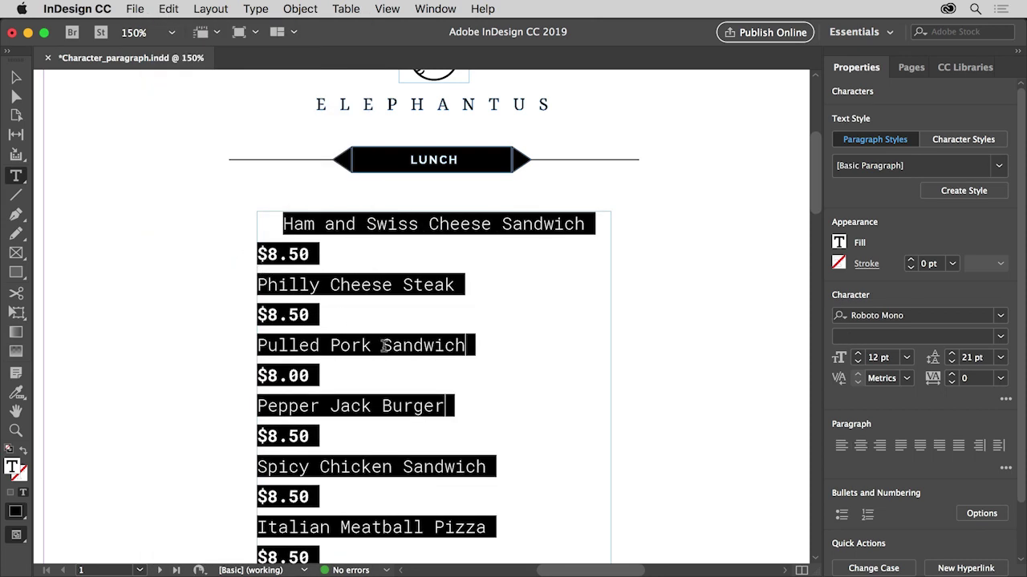
pyautogui.click(860, 446)
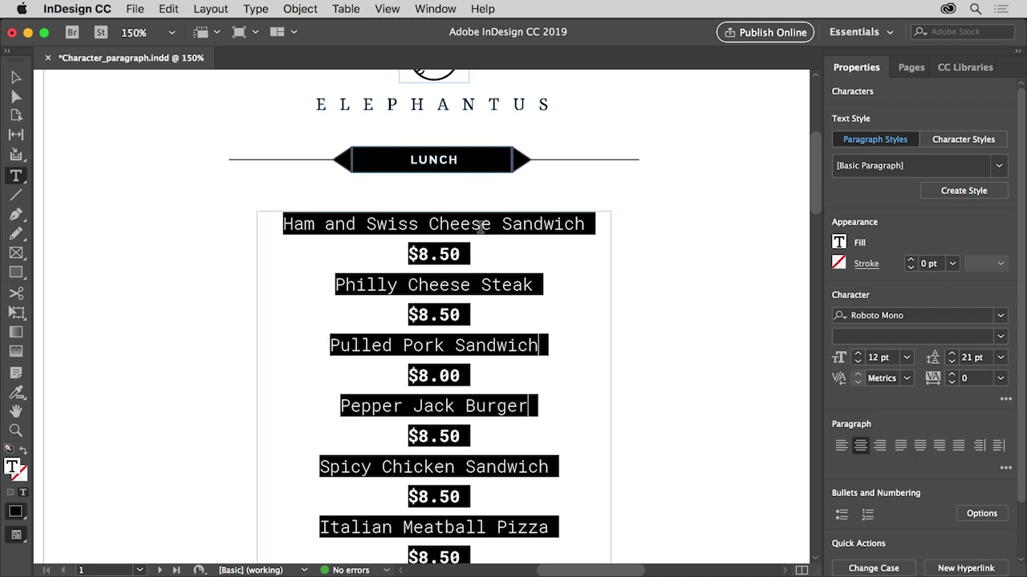
pyautogui.click(450, 217)
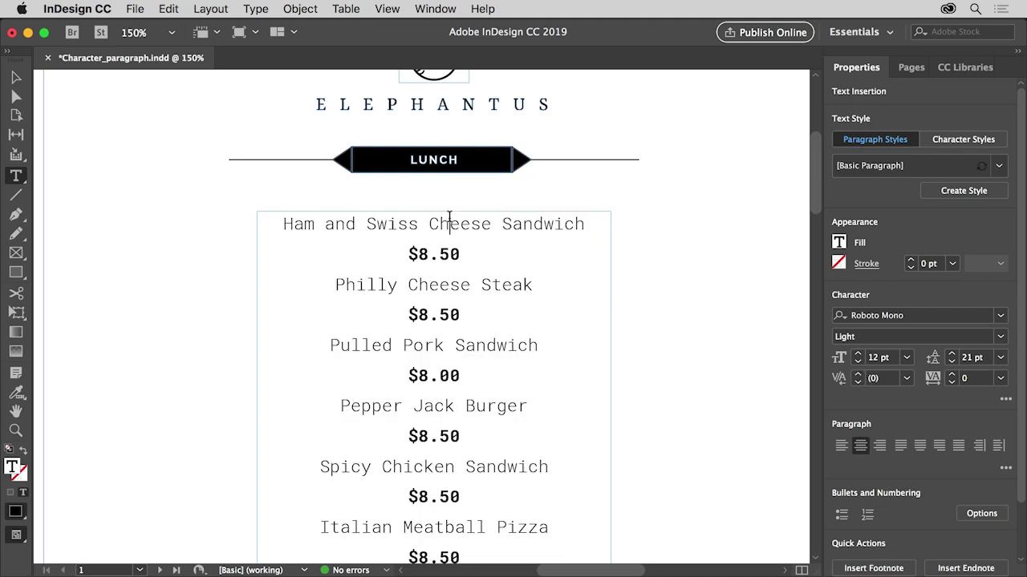
# - Show the hidden characters to examine the spaces and paragraph marks in the menu text, then hide them and fit the page in the window
pyautogui.click(265, 9)
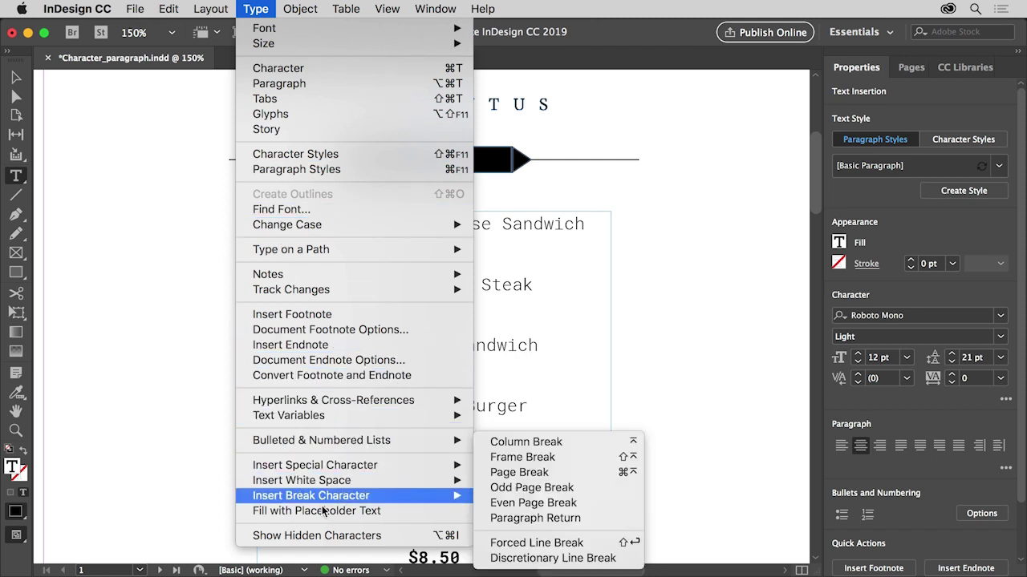
pyautogui.click(325, 536)
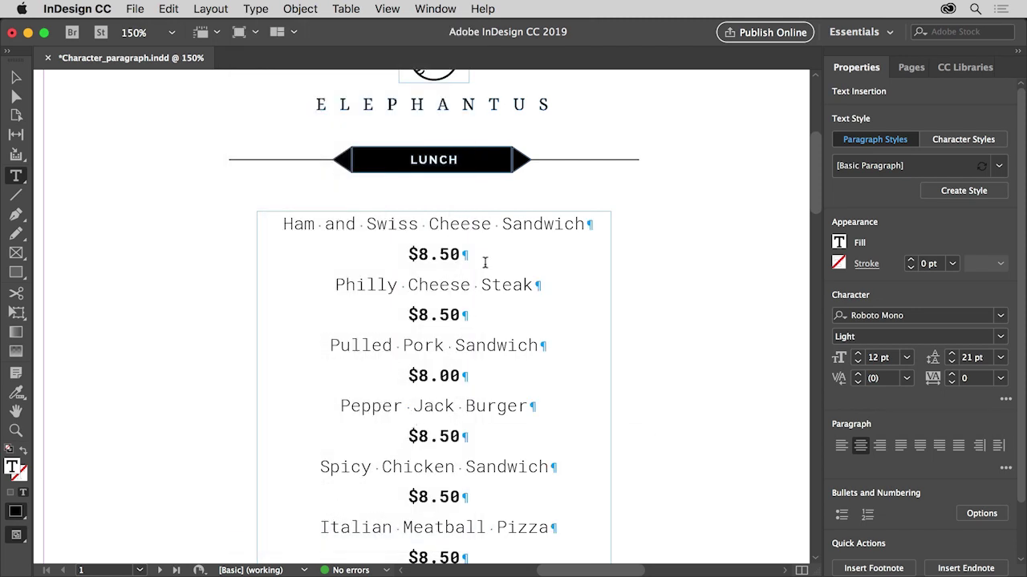
pyautogui.click(495, 227)
pyautogui.click(591, 227)
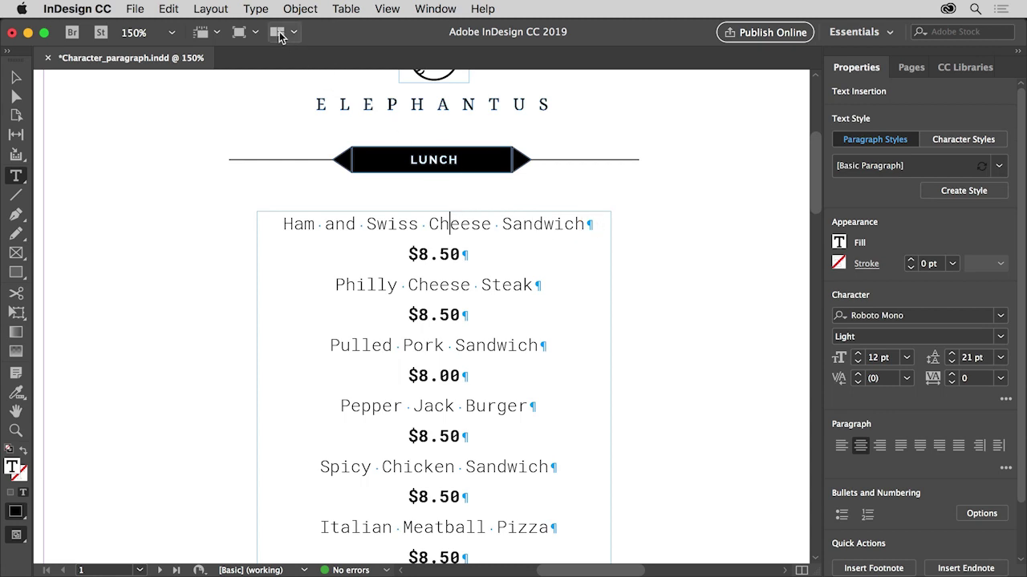
pyautogui.click(265, 11)
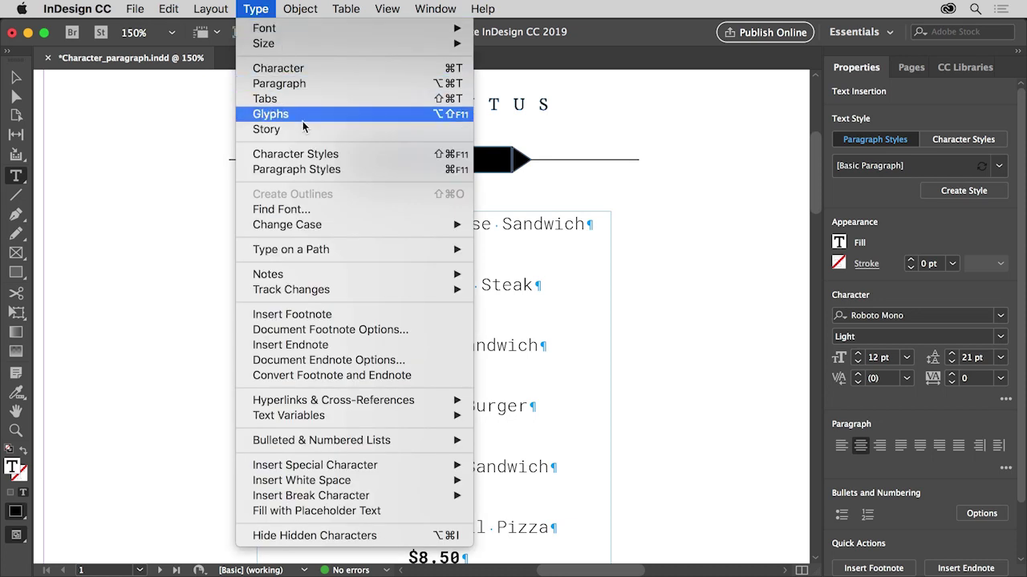
pyautogui.click(307, 535)
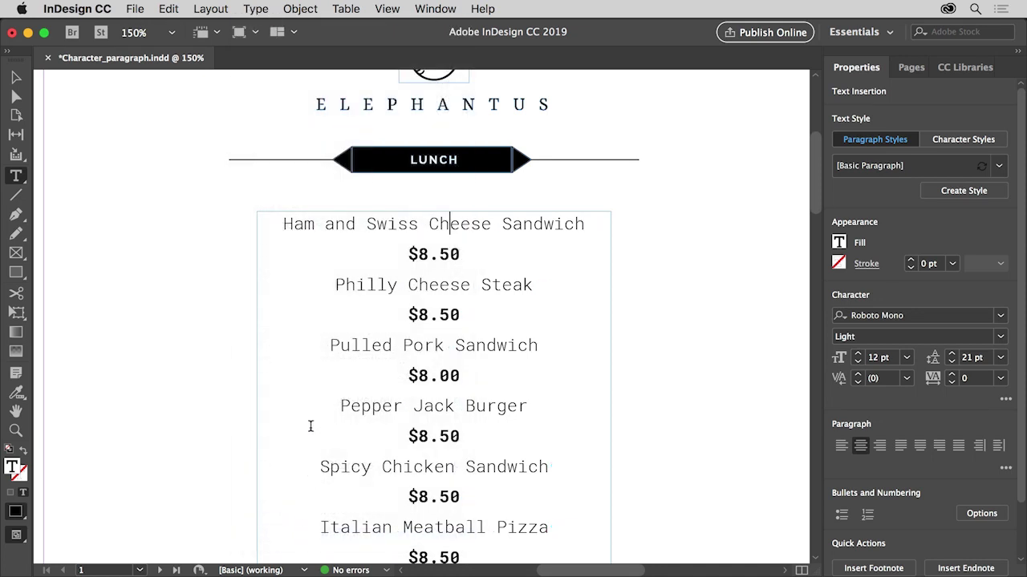
pyautogui.click(393, 10)
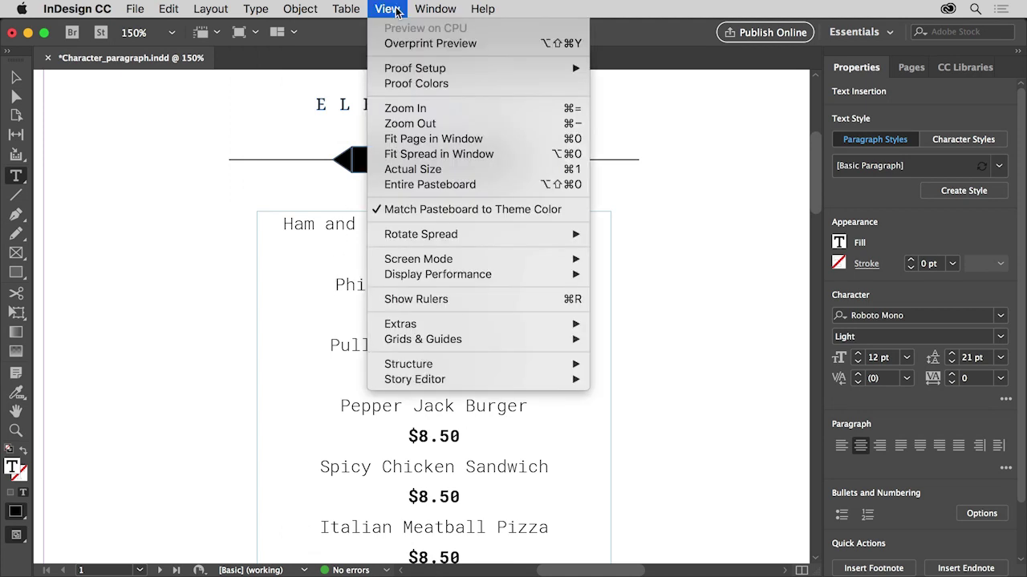
pyautogui.click(483, 140)
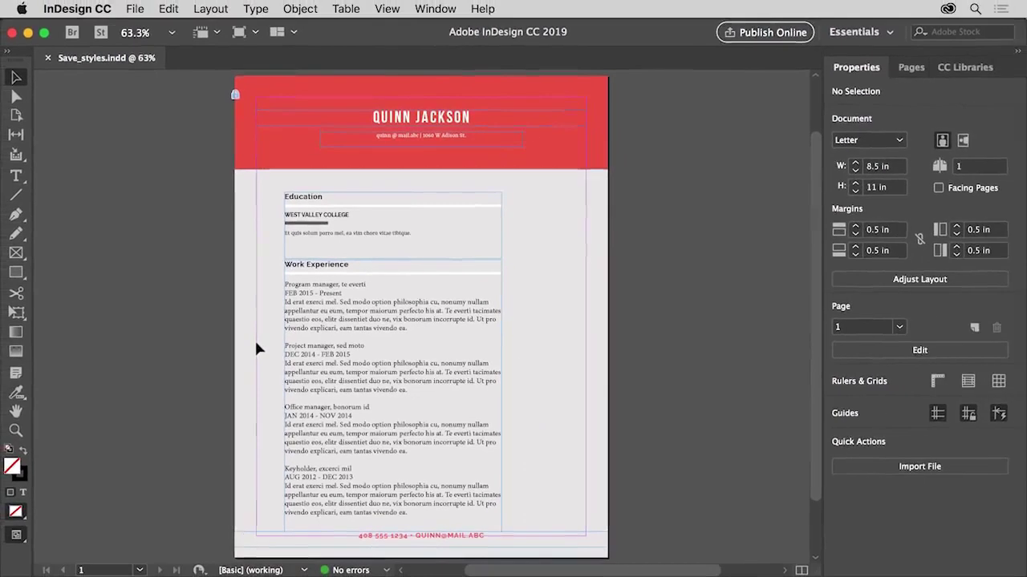
# - Place the text cursor in the WEST VALLEY COLLEGE line under Education in Save_styles.indd
pyautogui.click(17, 176)
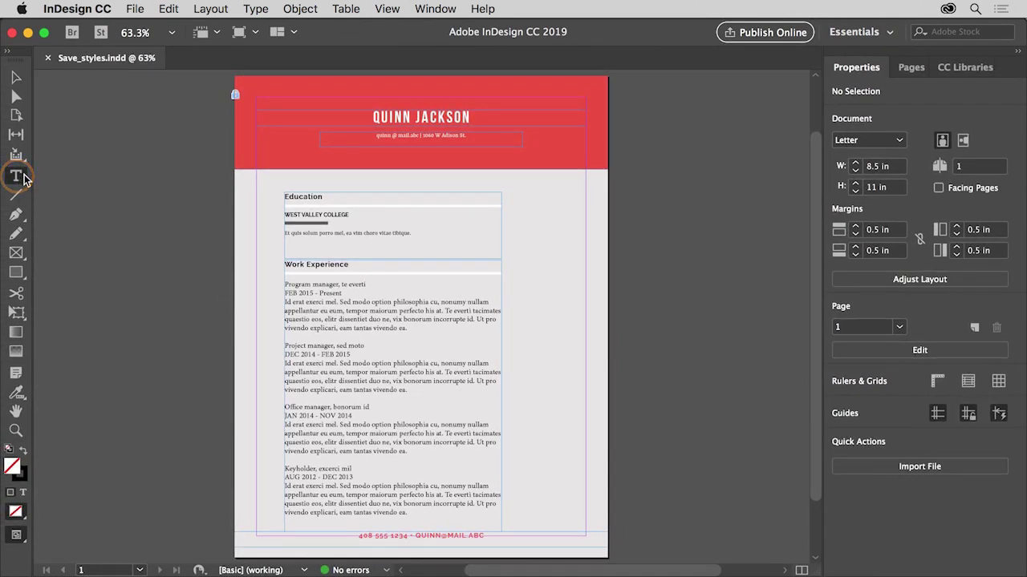
pyautogui.click(296, 213)
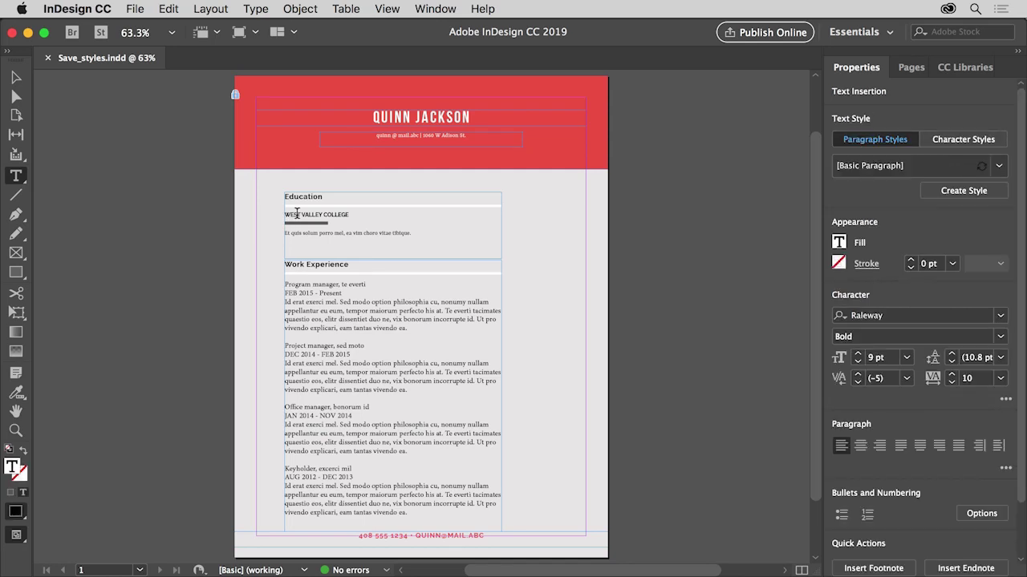
pyautogui.click(388, 10)
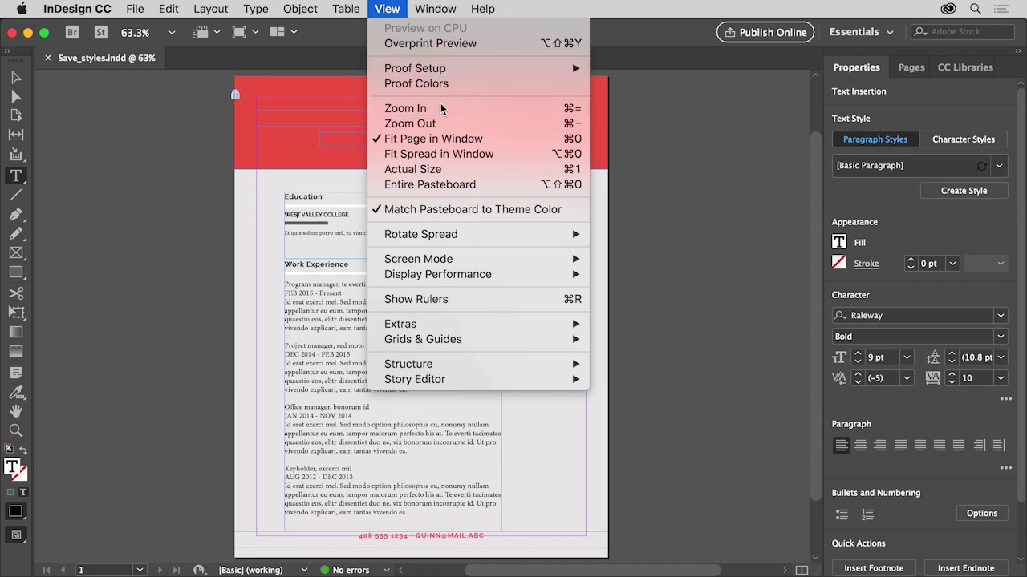
pyautogui.click(440, 108)
pyautogui.click(399, 9)
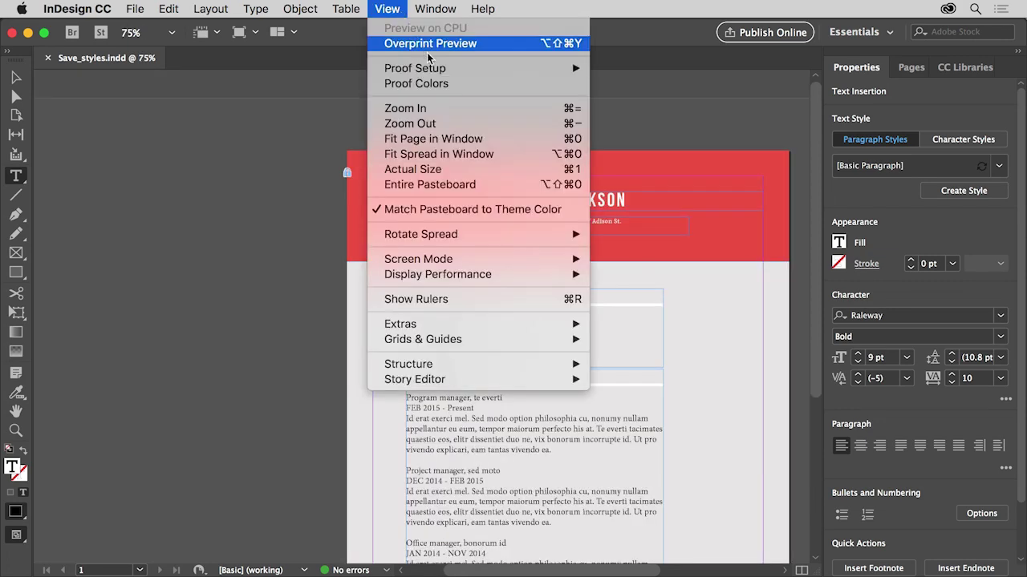
pyautogui.click(449, 109)
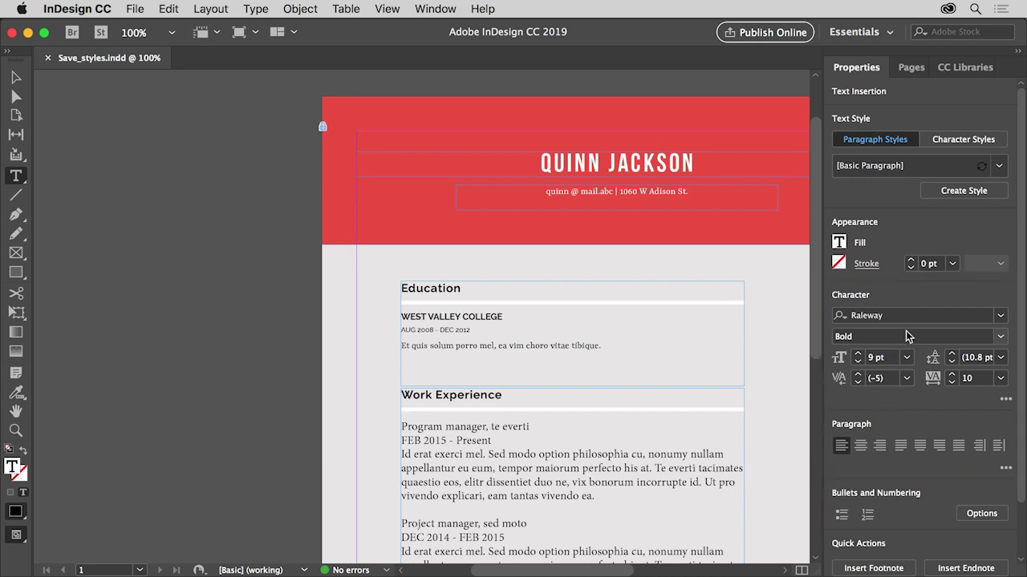
# - Examine the character style and paragraph style options for the college line, including the list of existing paragraph styles
pyautogui.click(965, 137)
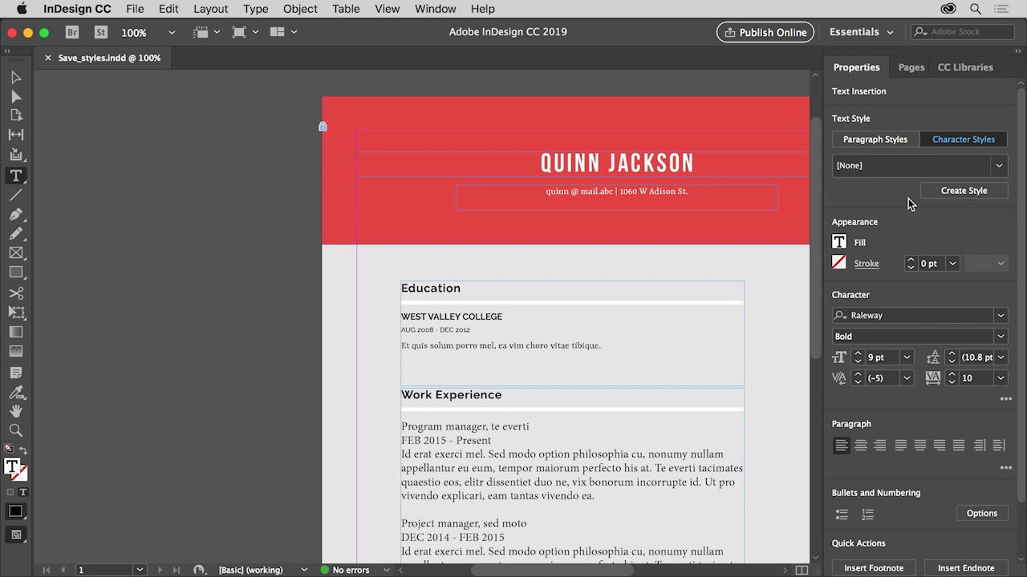
pyautogui.click(897, 143)
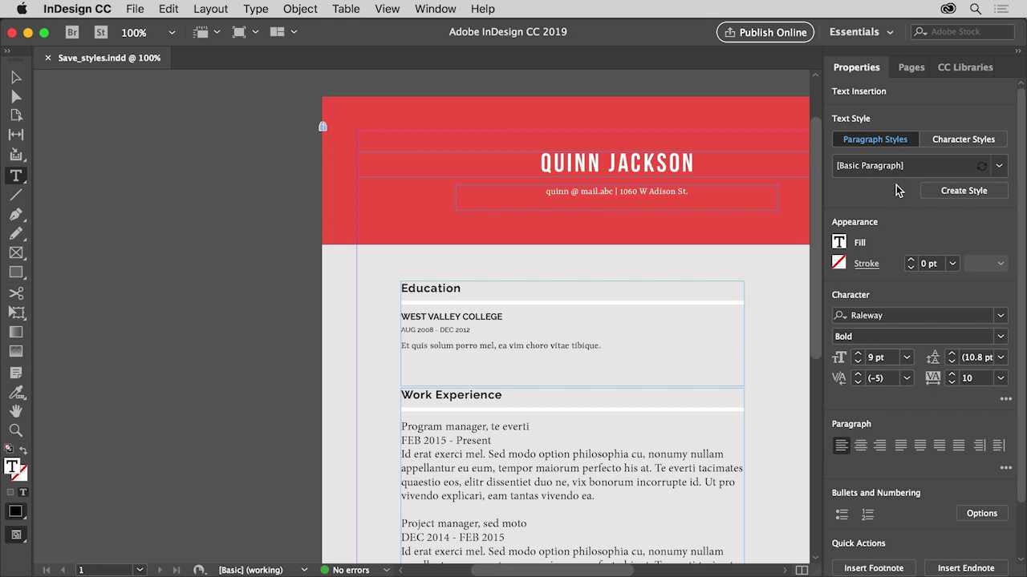
pyautogui.click(998, 166)
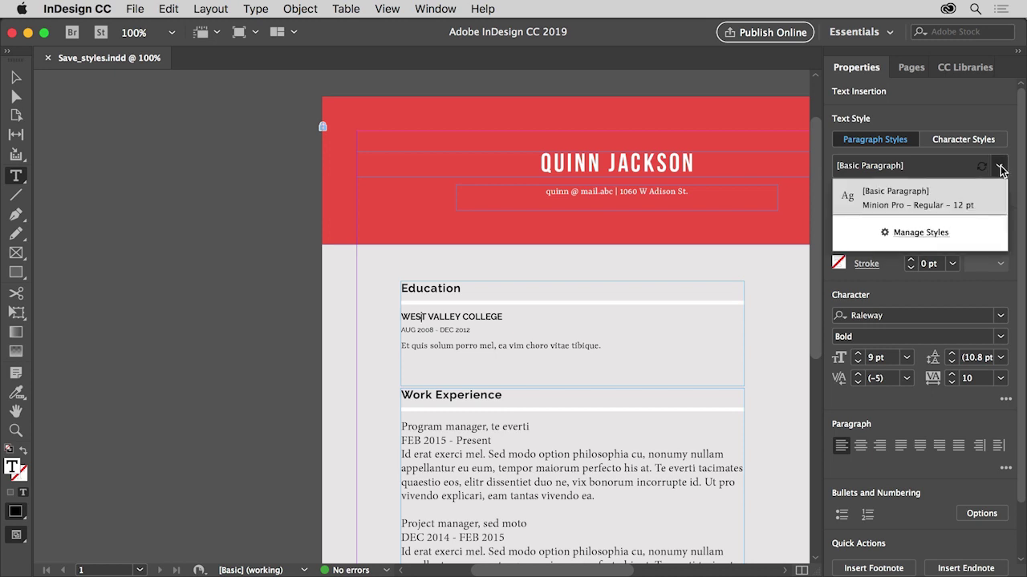
pyautogui.click(1000, 169)
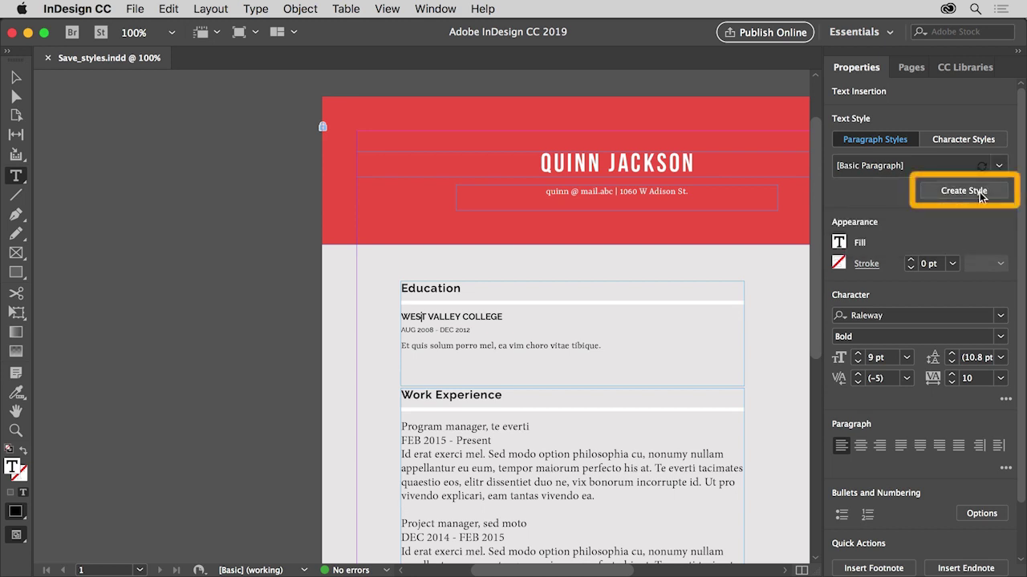
# - Create a new paragraph style named Title from the formatting of the WEST VALLEY COLLEGE line
pyautogui.click(979, 194)
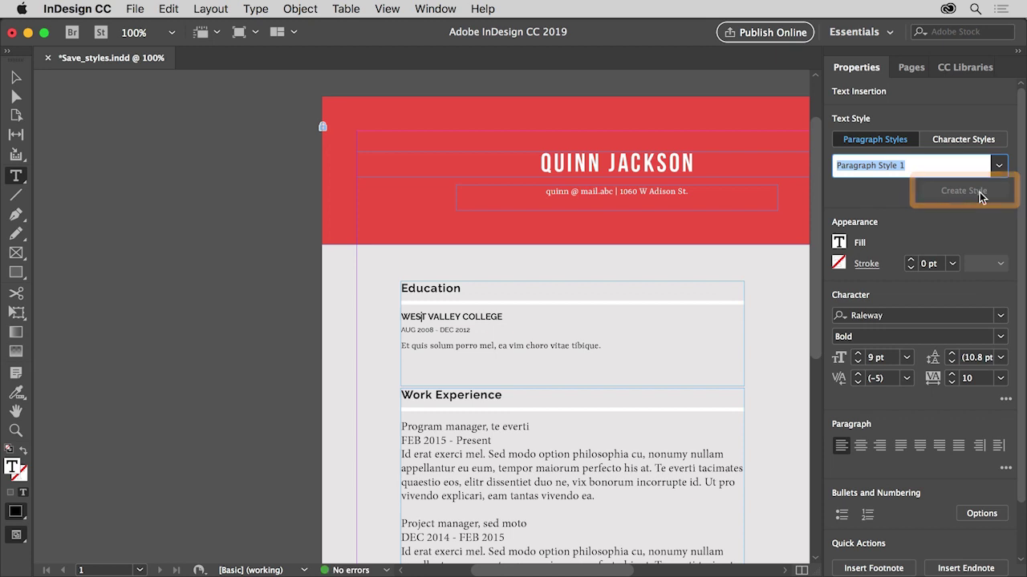
pyautogui.write('Title')
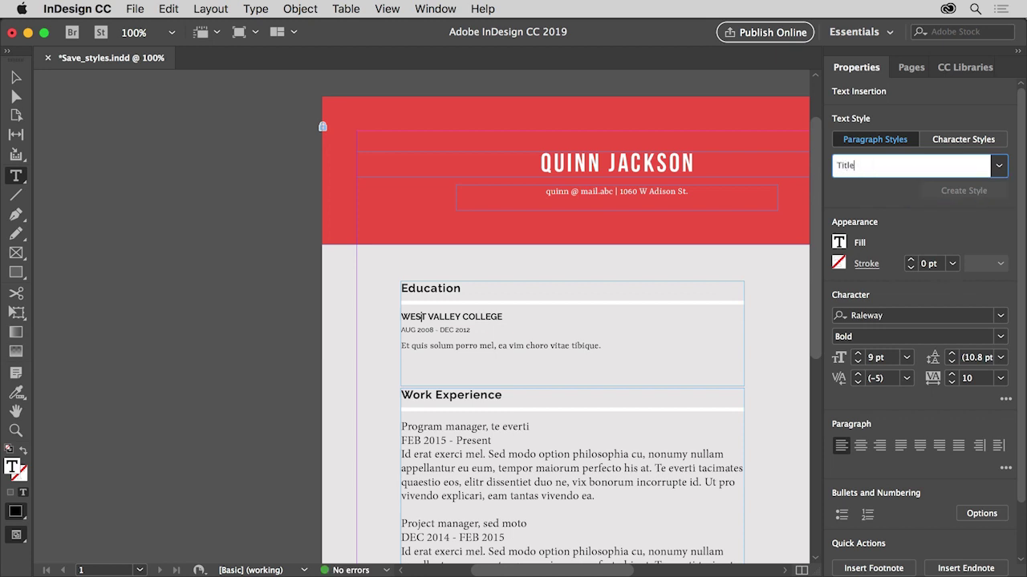
pyautogui.press('Return')
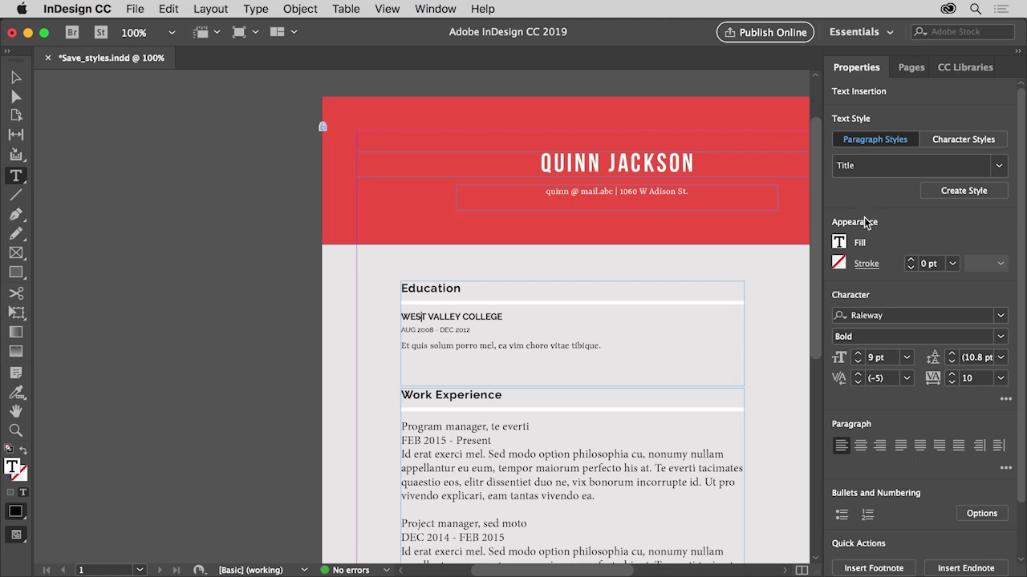
# - Select the "Program manager, te everti" line under Work Experience and set its font size to 13 pt
pyautogui.click(483, 423)
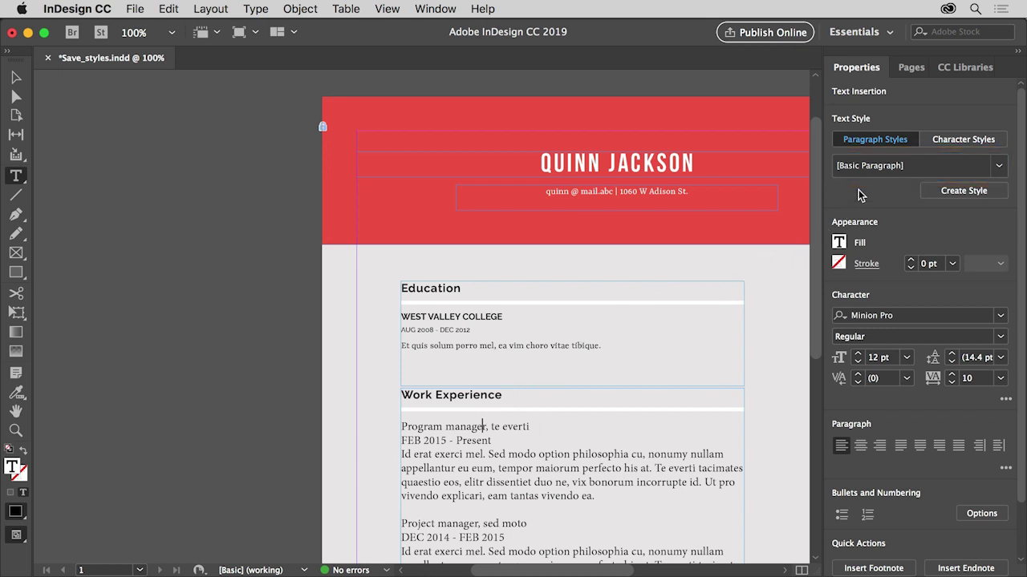
pyautogui.doubleClick(472, 427)
pyautogui.tripleClick(473, 427)
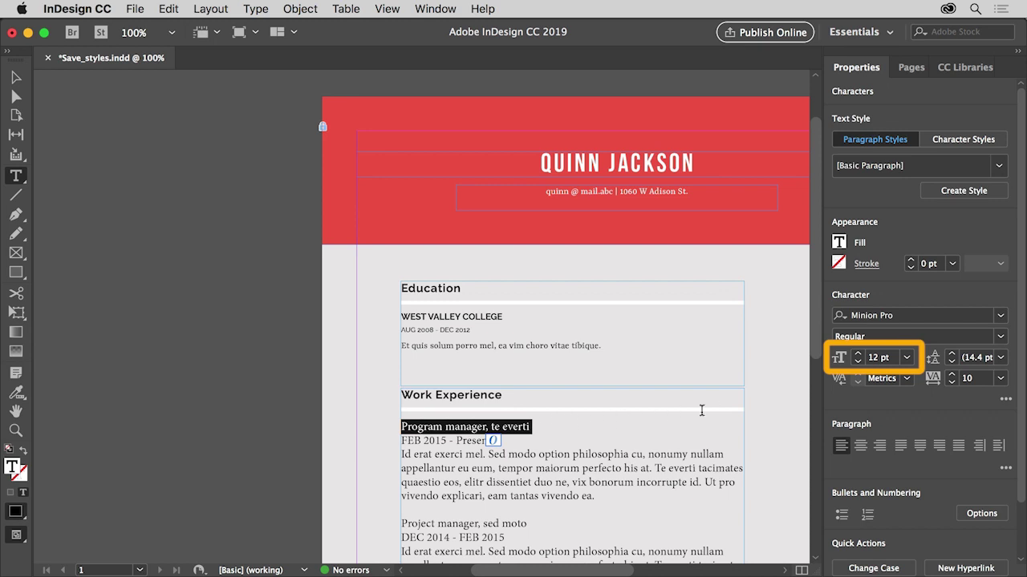
pyautogui.click(857, 356)
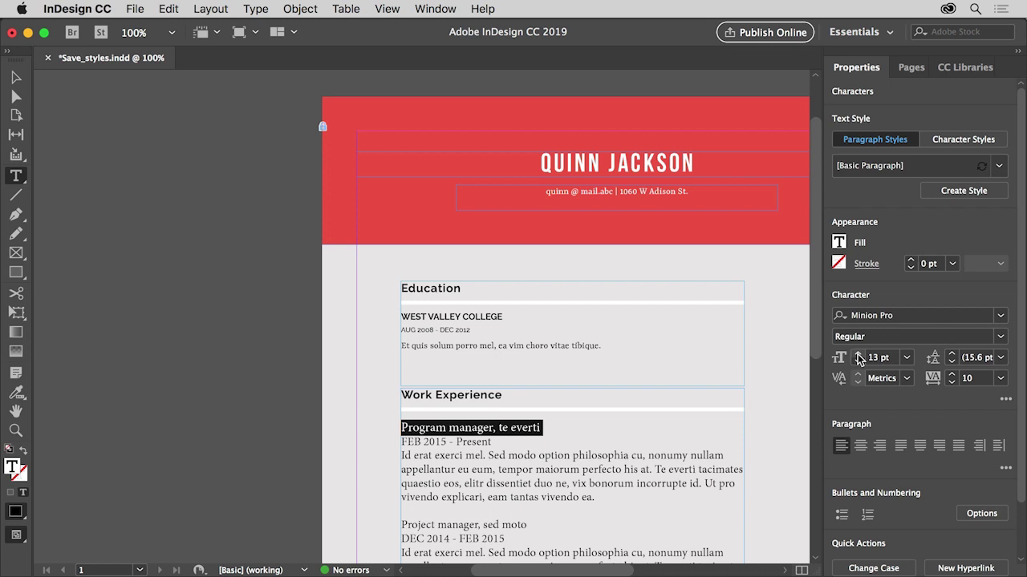
# - Open style management and clear the formatting override on the selected Program manager line
pyautogui.click(997, 167)
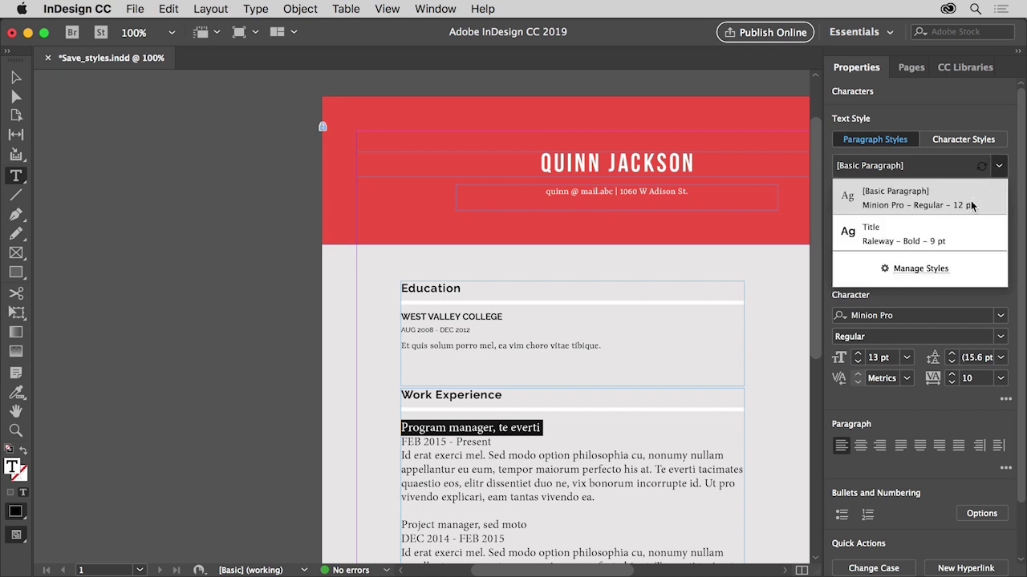
pyautogui.click(920, 269)
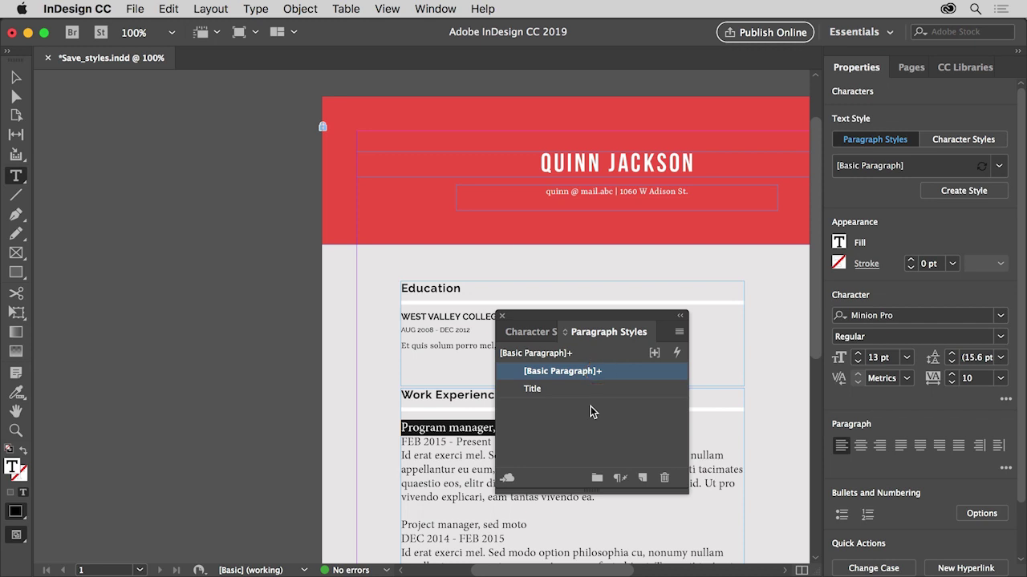
pyautogui.moveTo(598, 382)
pyautogui.click(619, 479)
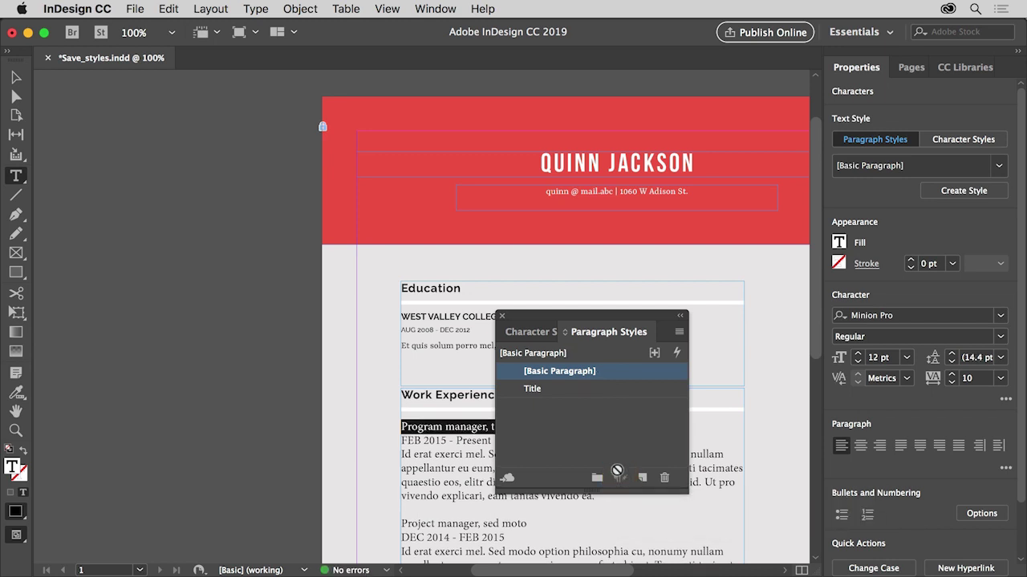
pyautogui.click(502, 315)
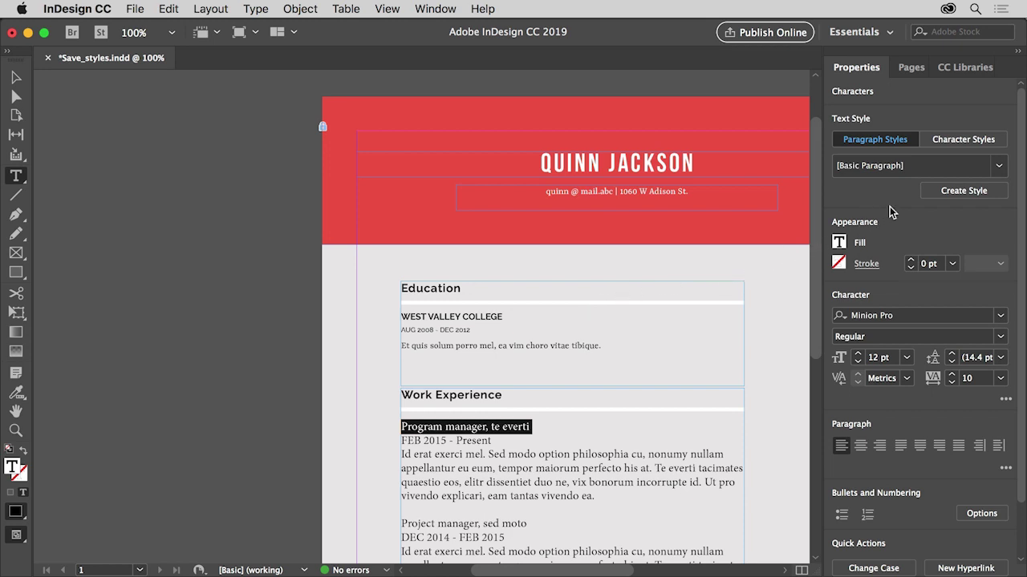
# - Apply the Title paragraph style to the selected "Program manager, te everti" line
pyautogui.click(999, 166)
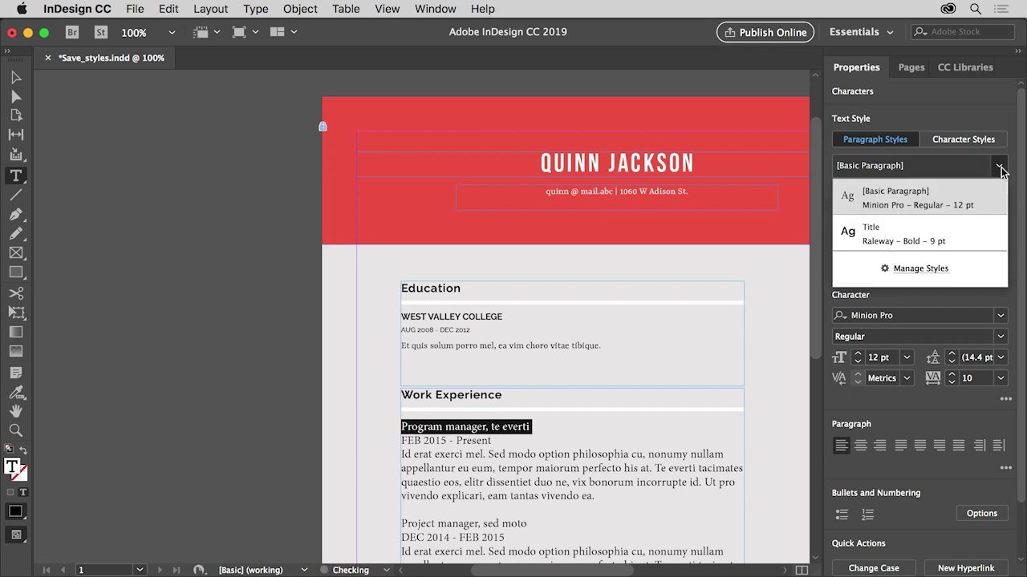
pyautogui.click(963, 229)
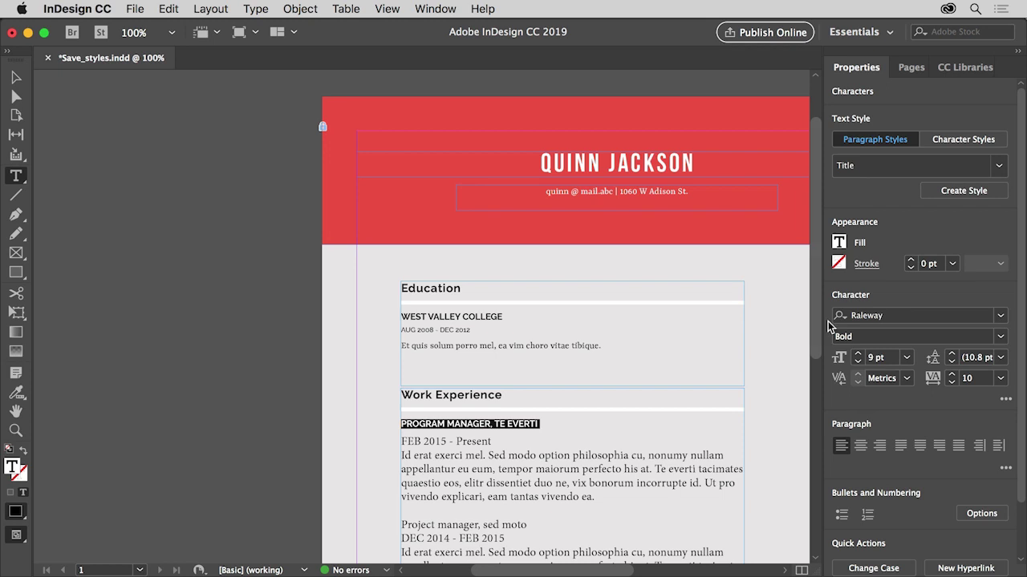
pyautogui.click(997, 167)
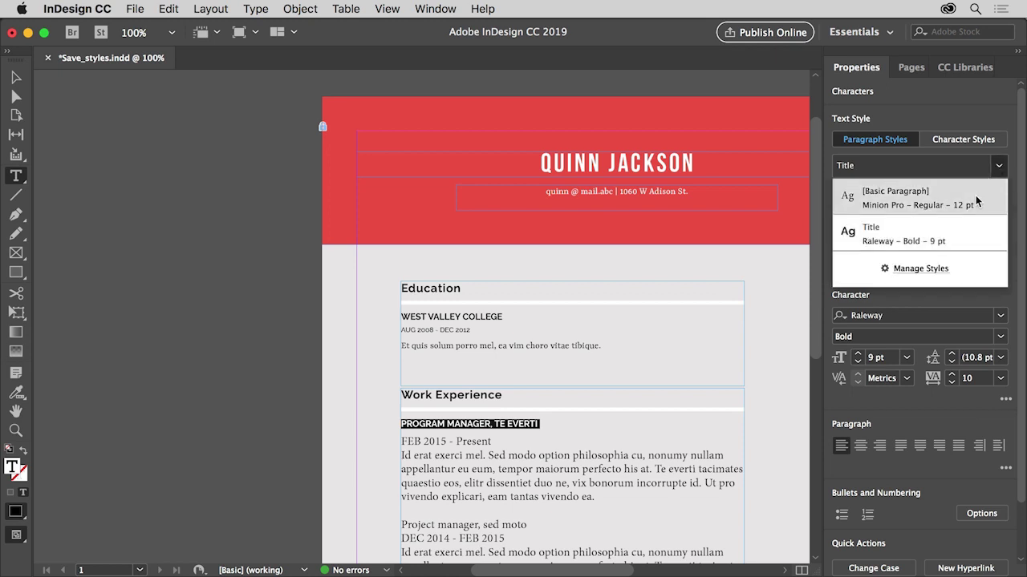
pyautogui.press('Escape')
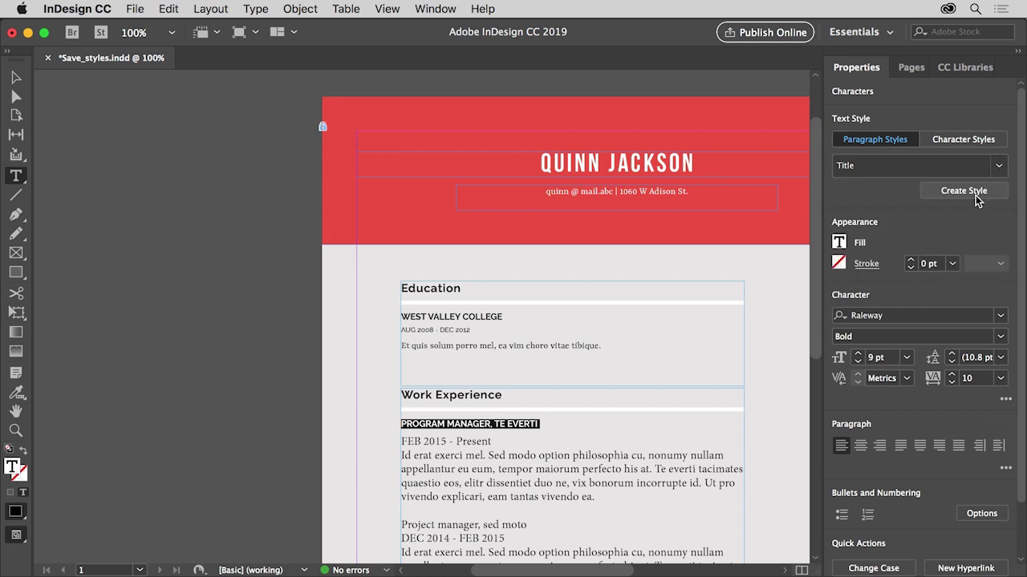
# - Apply the Title paragraph style to the Project manager, Office manager and Keyholder job title lines
pyautogui.scroll(-8, 807, 302)
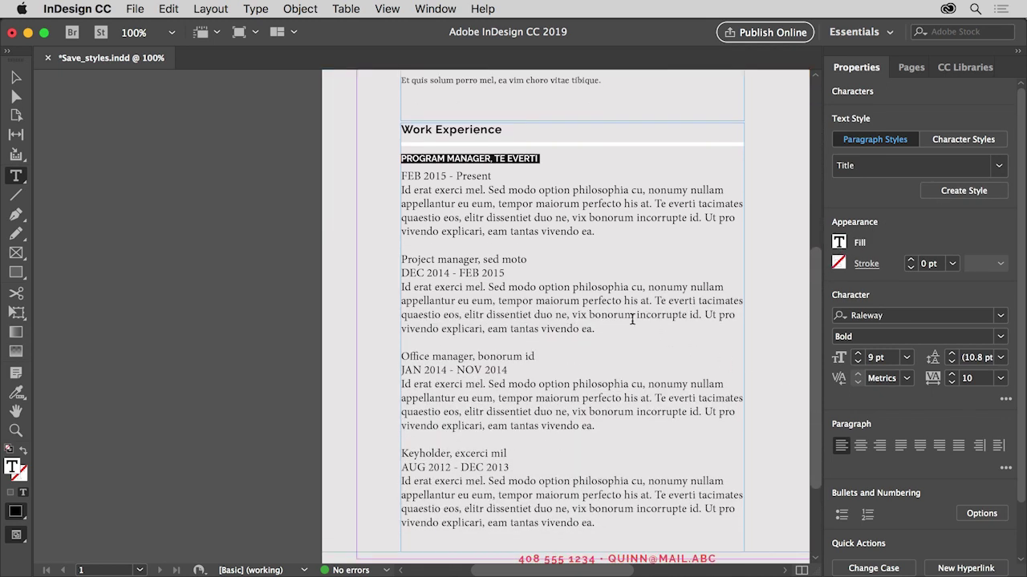
pyautogui.click(509, 259)
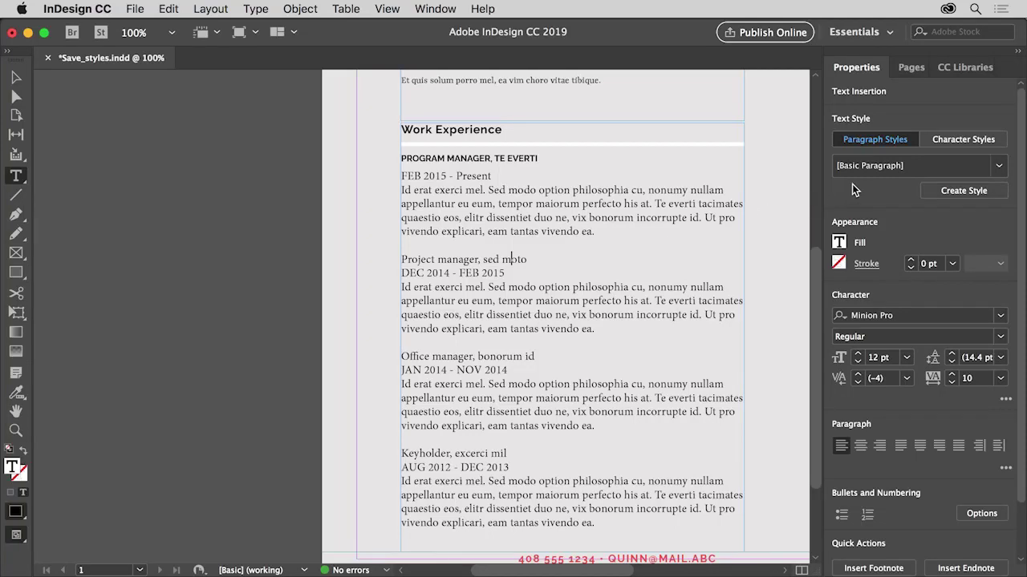
pyautogui.click(998, 168)
pyautogui.click(965, 226)
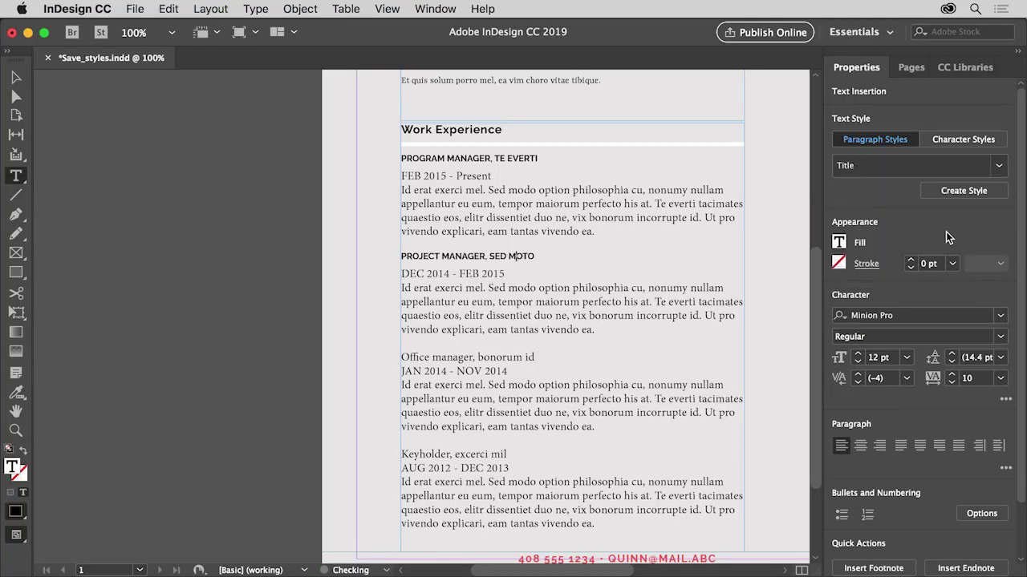
pyautogui.click(533, 357)
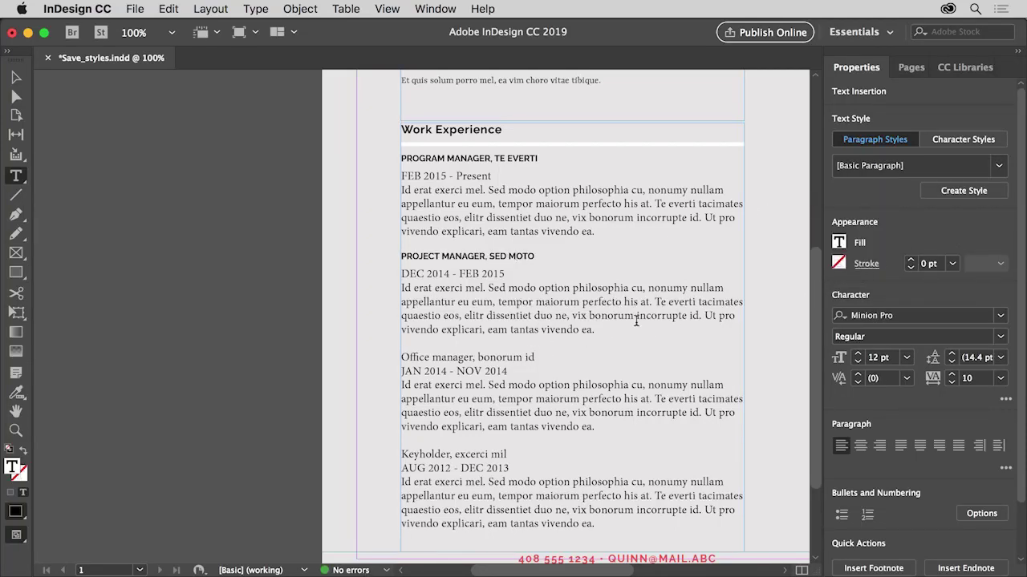
pyautogui.click(997, 167)
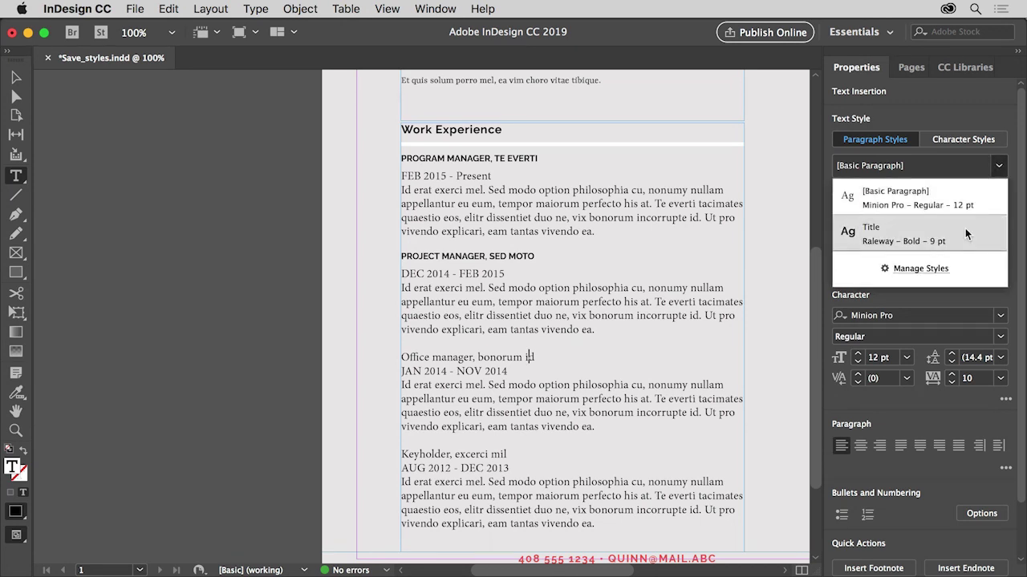
pyautogui.click(965, 228)
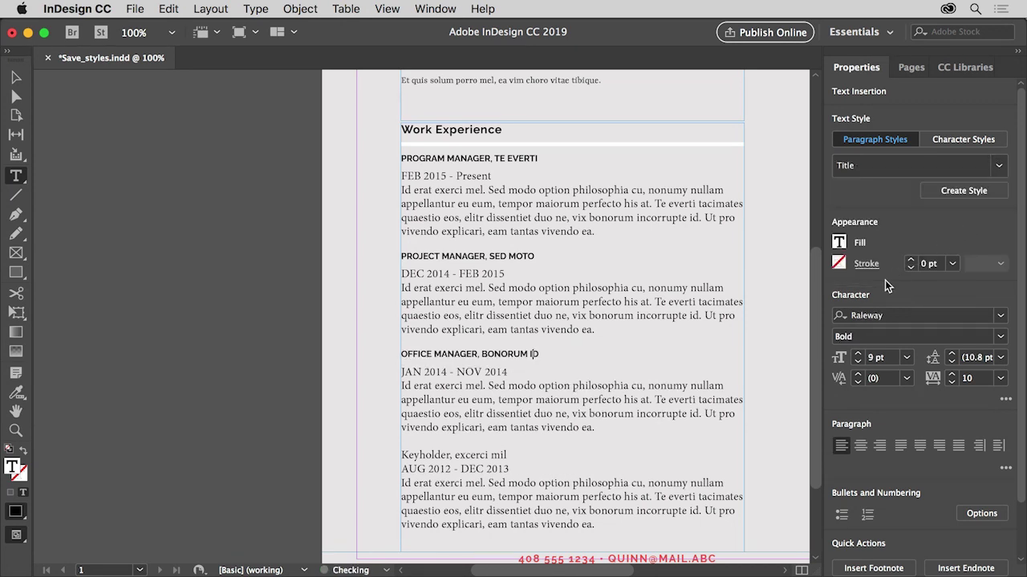
pyautogui.click(502, 455)
pyautogui.click(998, 166)
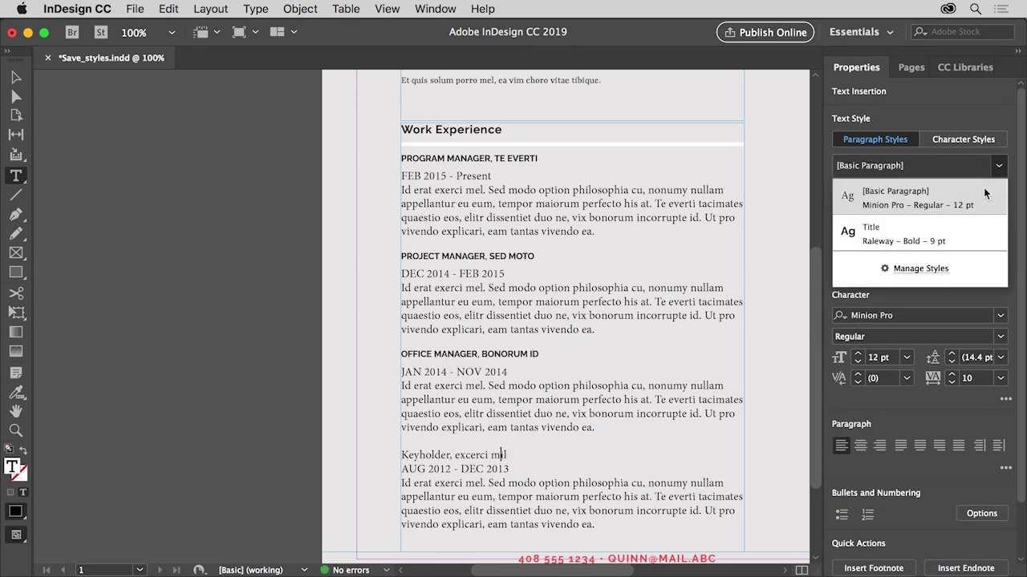
pyautogui.click(955, 228)
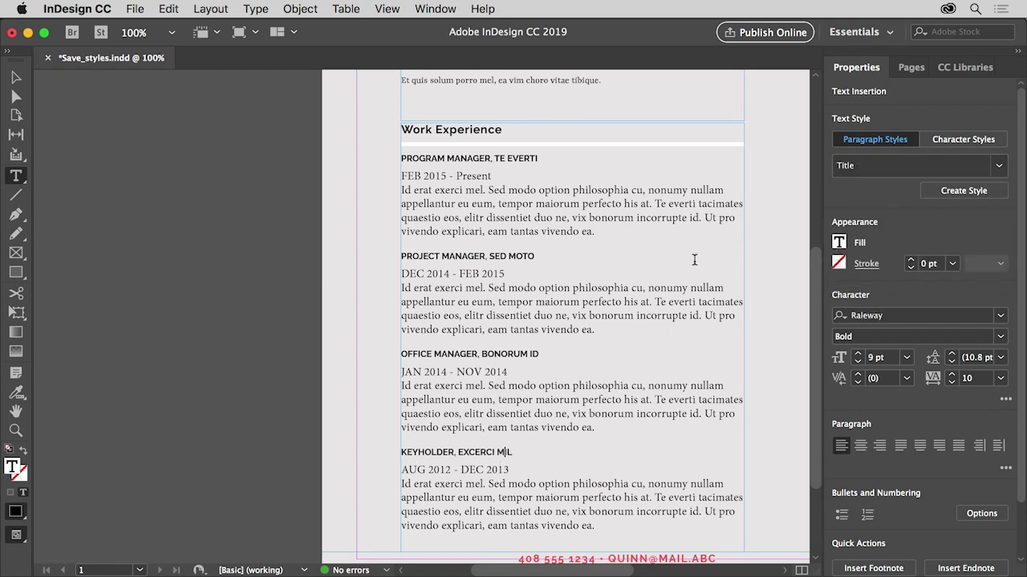
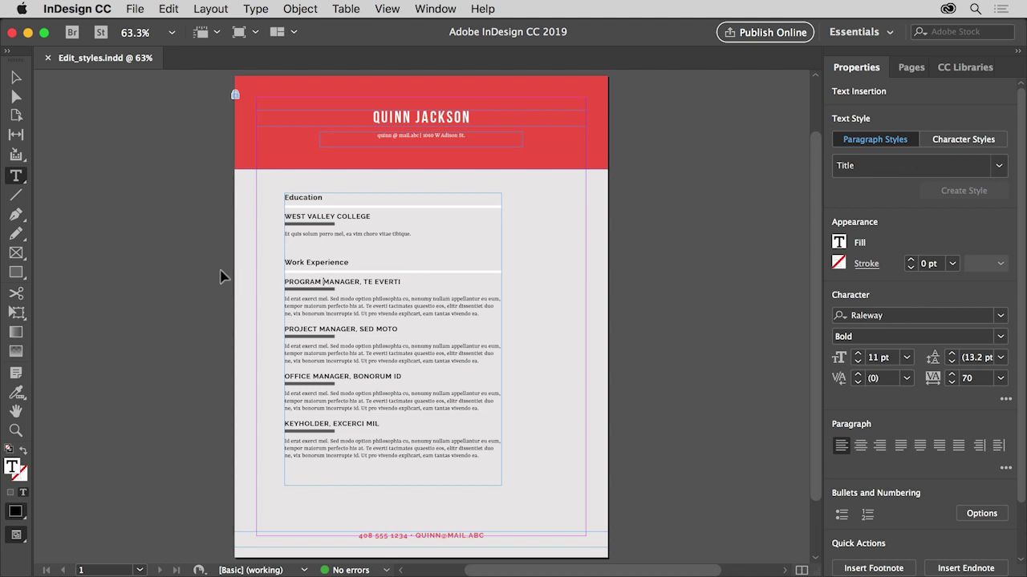
# - Examine the paragraph styles available for the résumé text in Edit_styles.indd
pyautogui.press('super+equal')
pyautogui.press('super+equal')
pyautogui.press('super+equal')
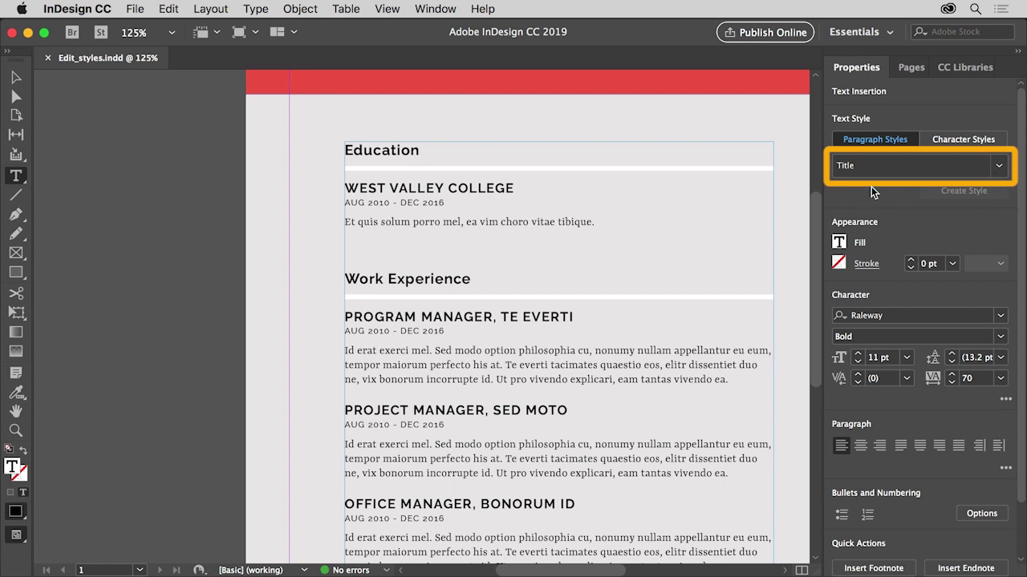
pyautogui.click(996, 168)
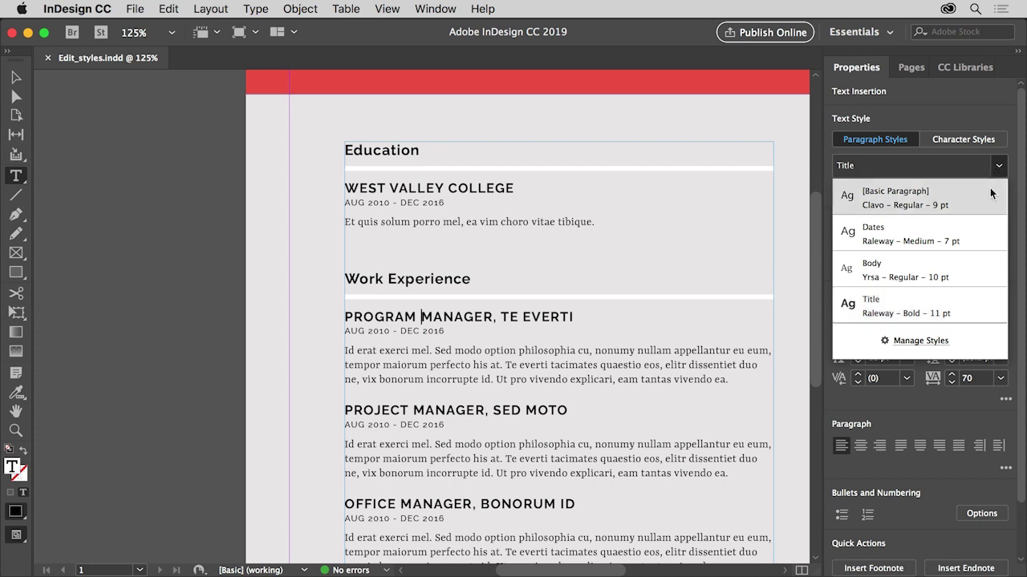
pyautogui.click(943, 343)
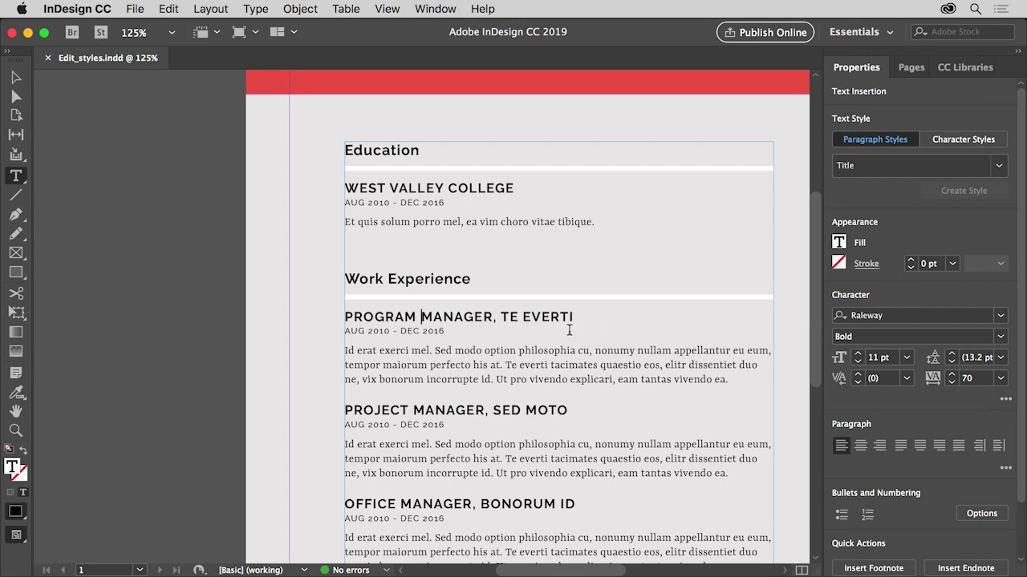
# - Set the font size of the PROGRAM MANAGER, TE EVERTI line to 9 pt and redefine the Title paragraph style to match
pyautogui.moveTo(580, 316); pyautogui.dragTo(339, 321)
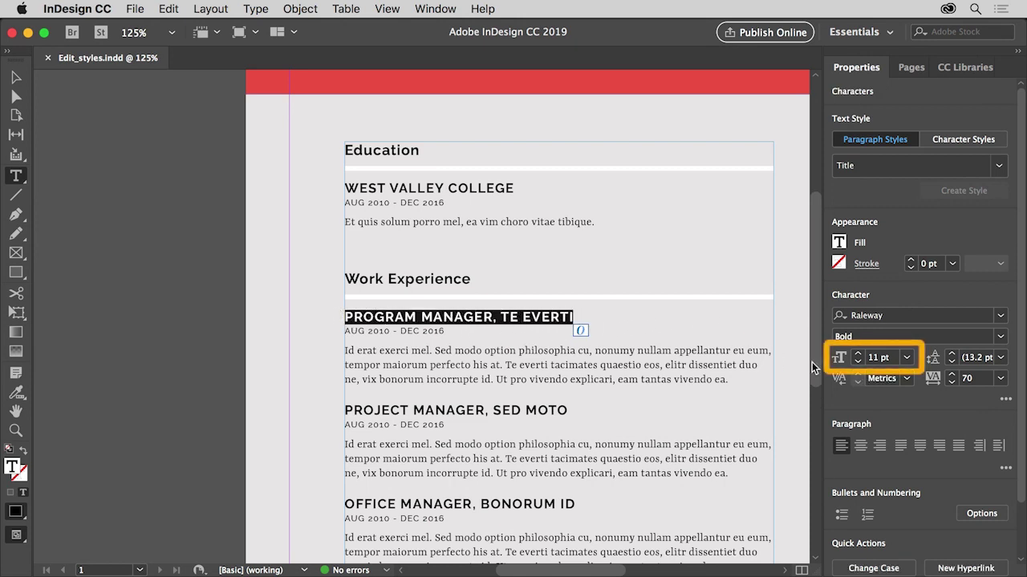
pyautogui.click(857, 362)
pyautogui.click(858, 362)
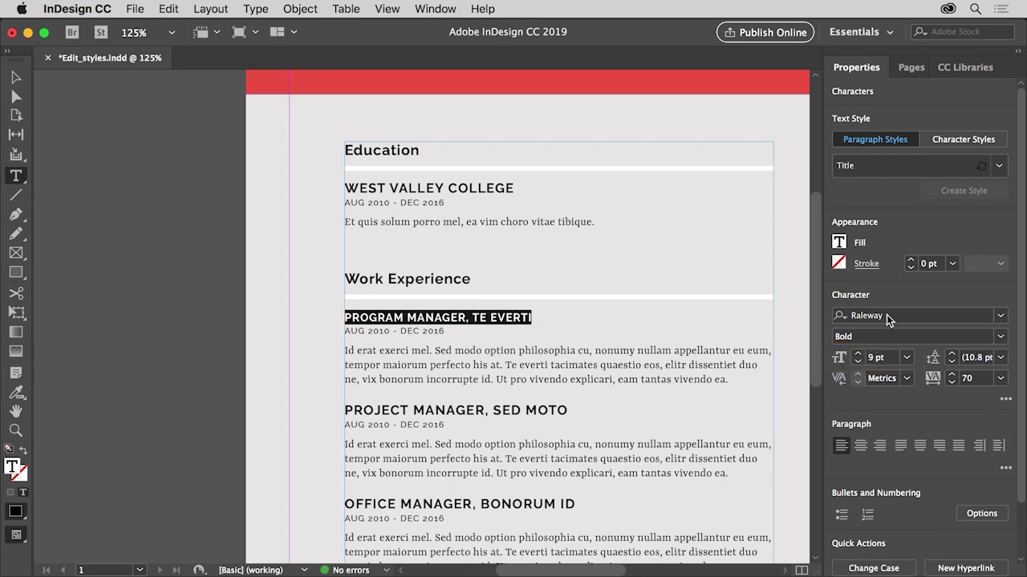
pyautogui.click(982, 167)
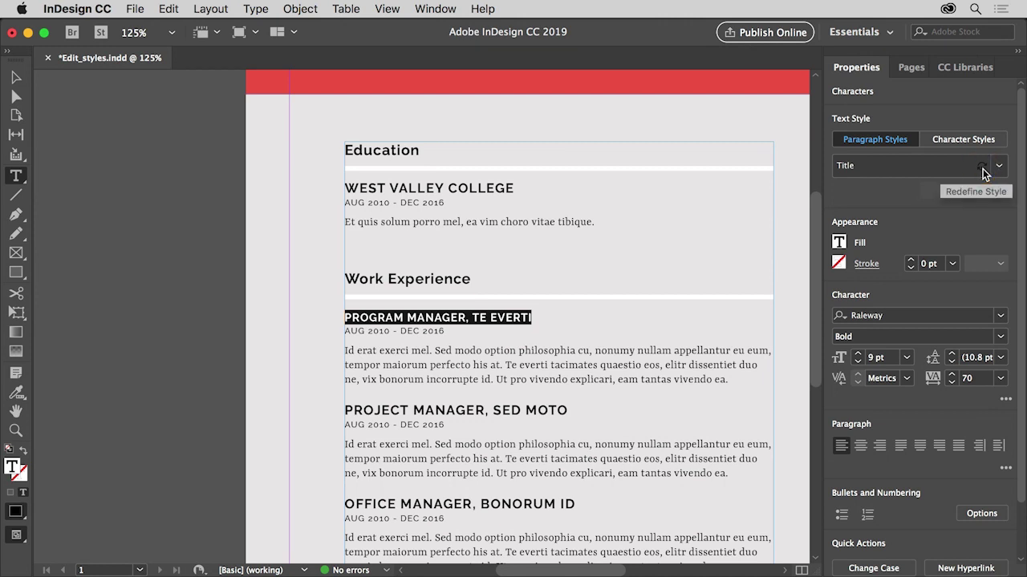
pyautogui.click(982, 170)
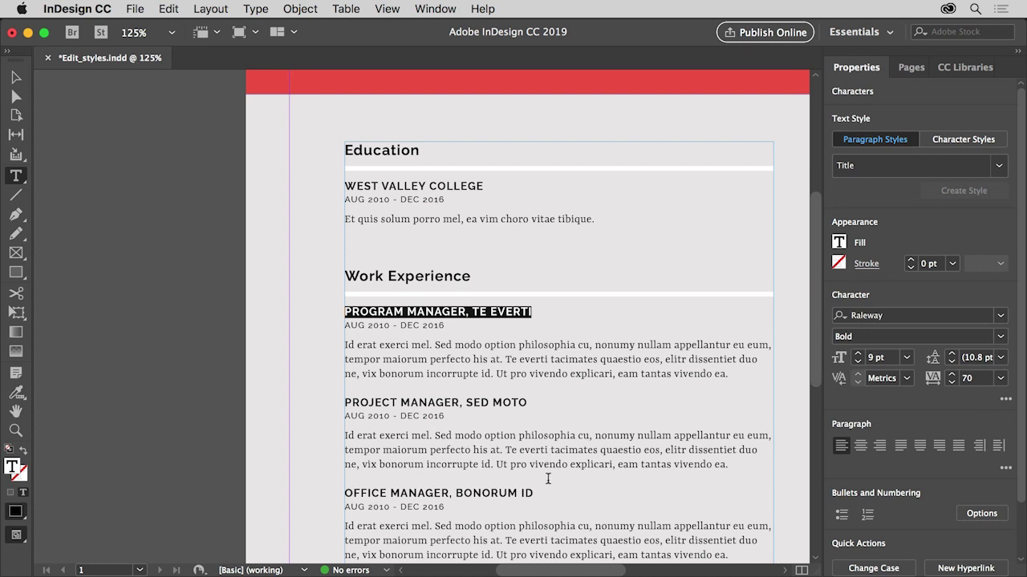
# - Place the text cursor in the first job's body paragraph and open the document's paragraph styles for management
pyautogui.click(427, 326)
pyautogui.click(446, 348)
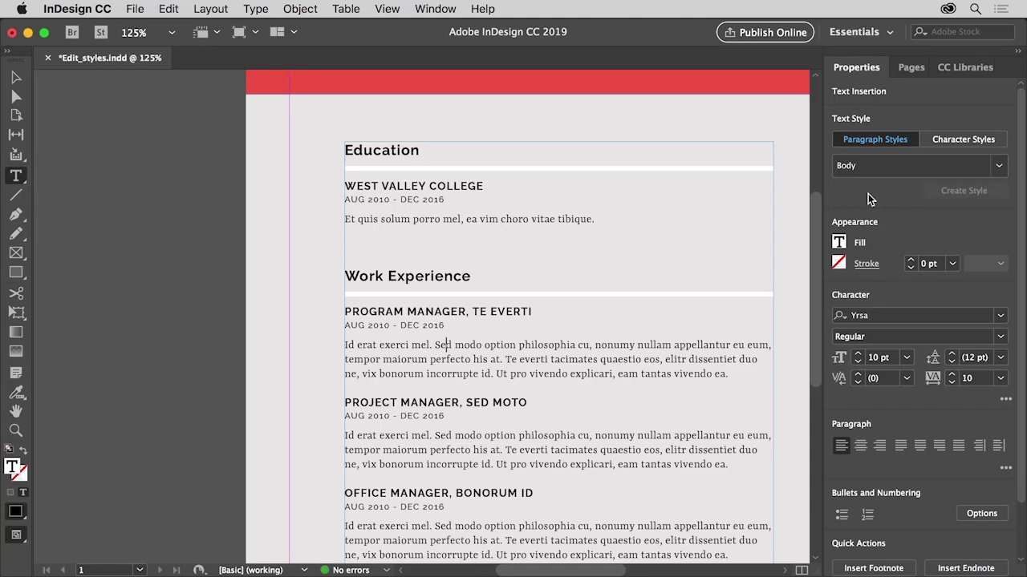
pyautogui.click(998, 168)
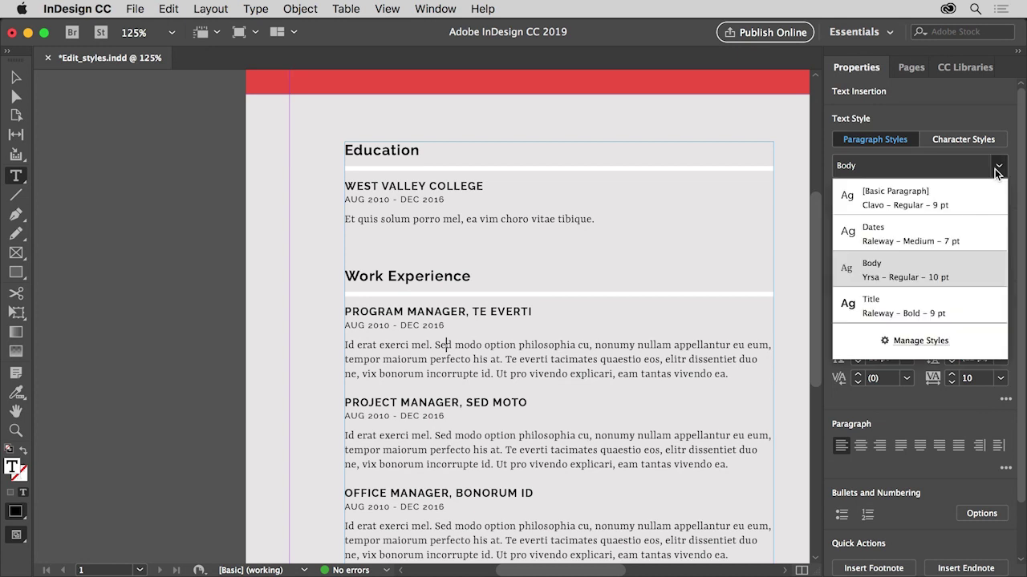
pyautogui.click(921, 341)
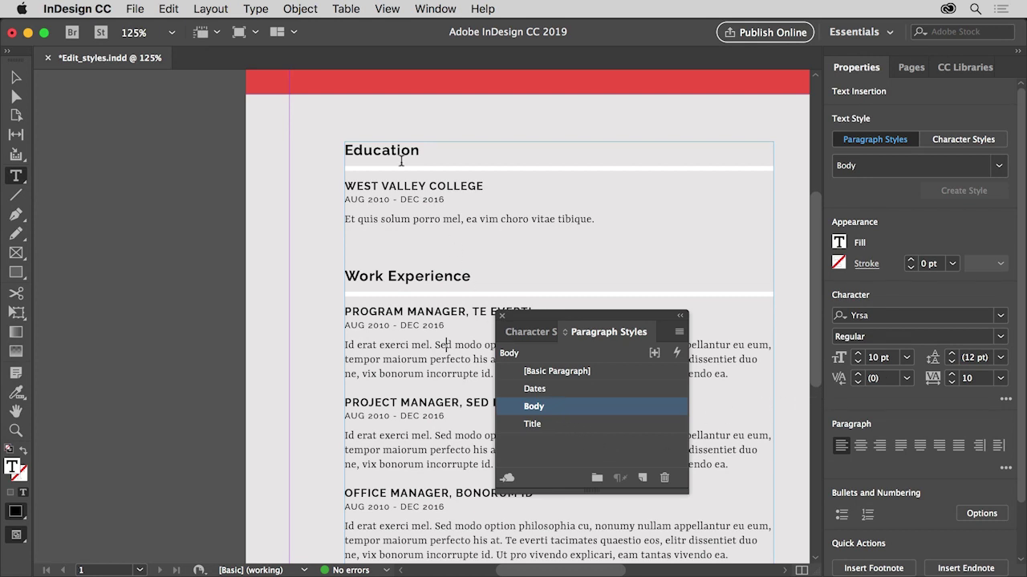
pyautogui.click(264, 12)
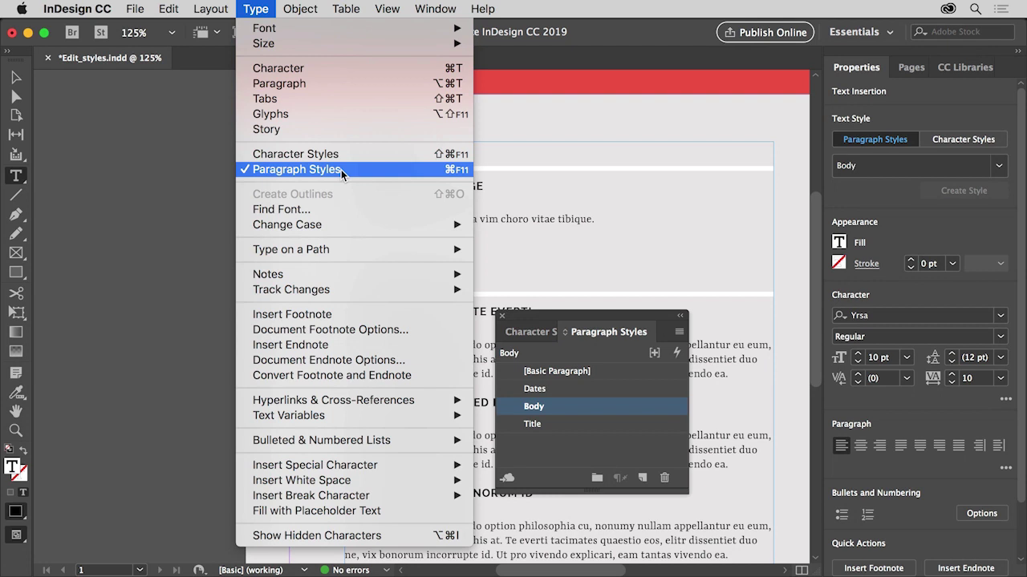
pyautogui.press('Escape')
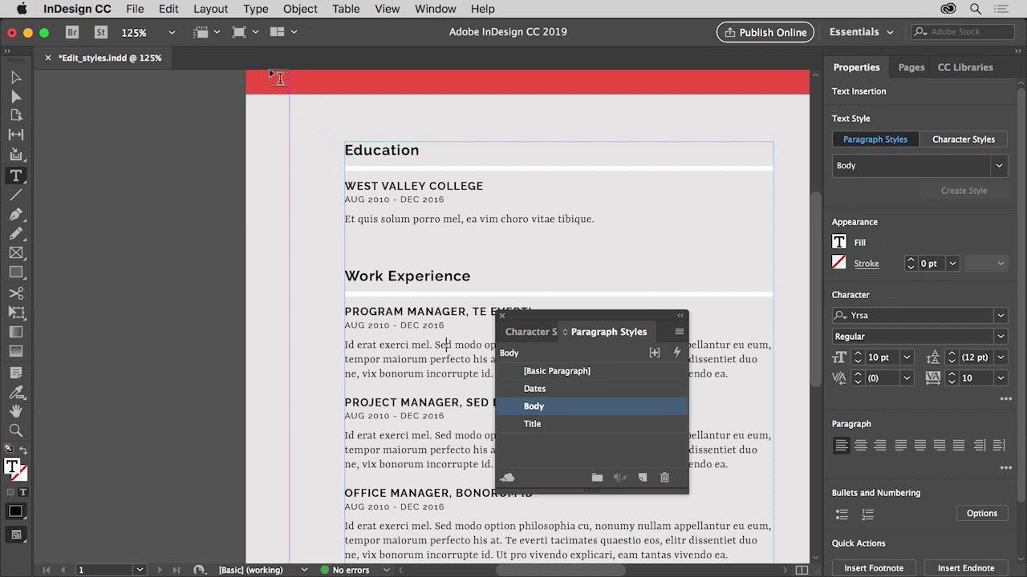
# - Deselect everything and examine the general options of the Body paragraph style, leaving them without changes
pyautogui.click(170, 8)
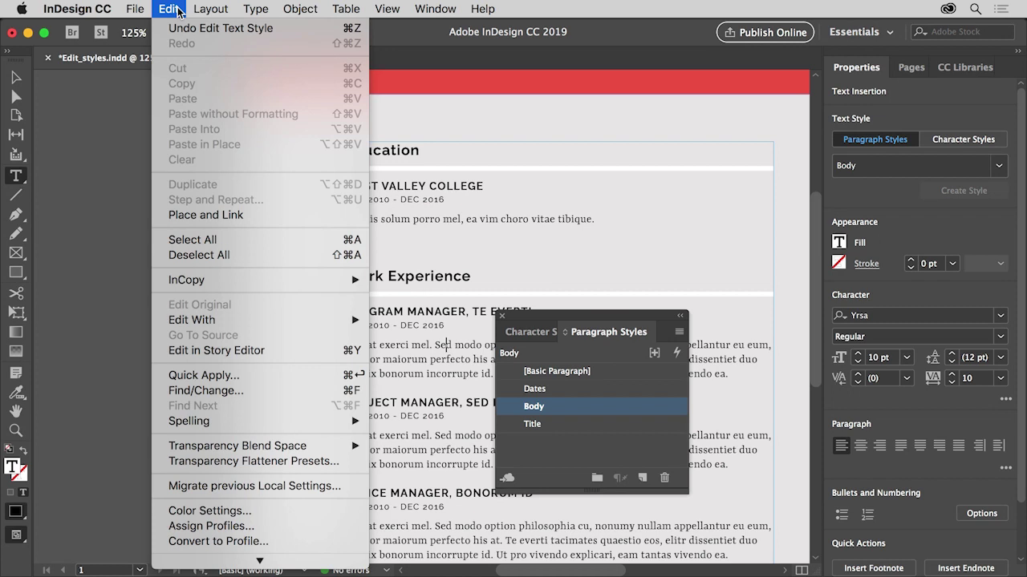
pyautogui.click(233, 254)
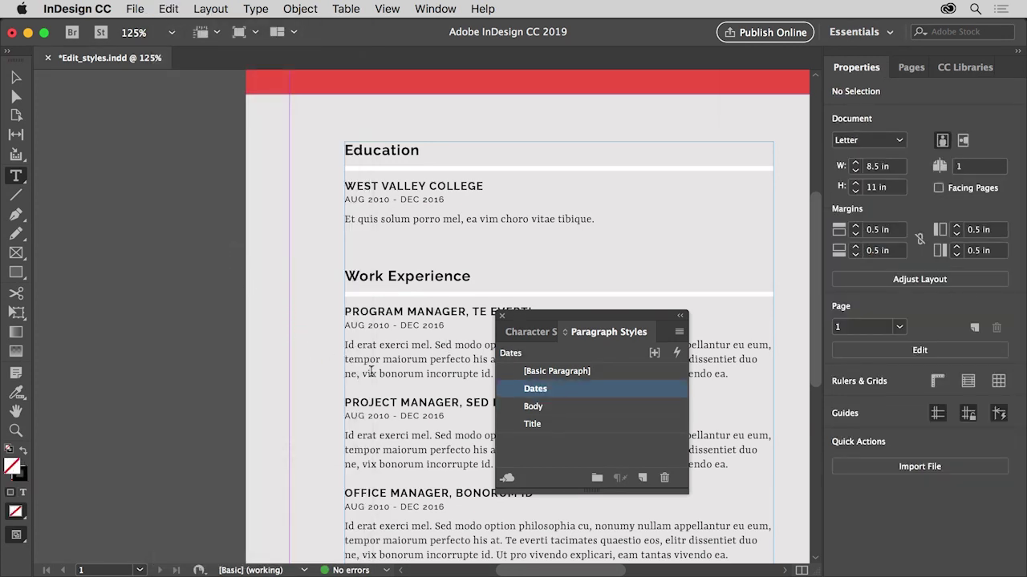
pyautogui.doubleClick(565, 406)
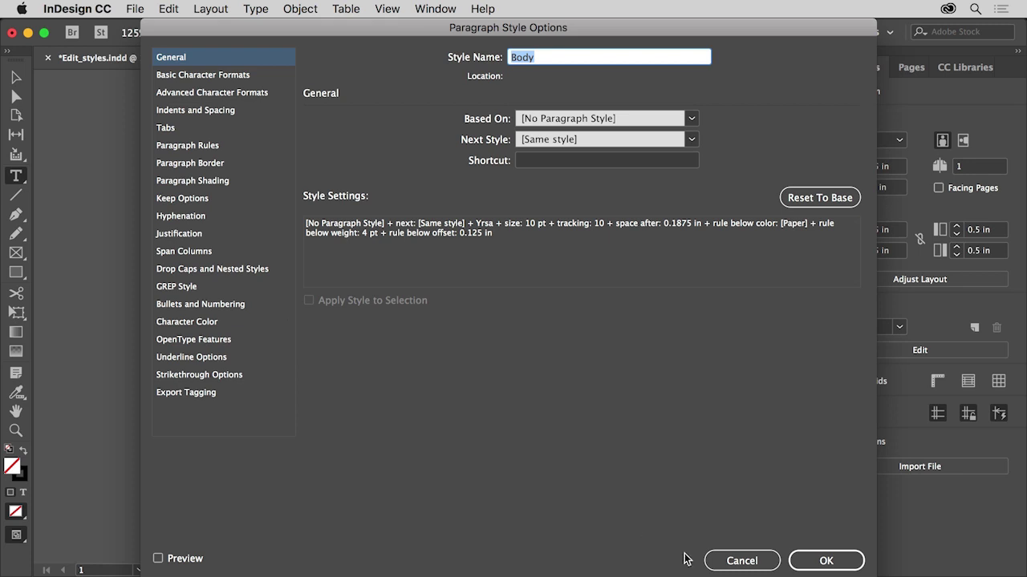
pyautogui.click(718, 566)
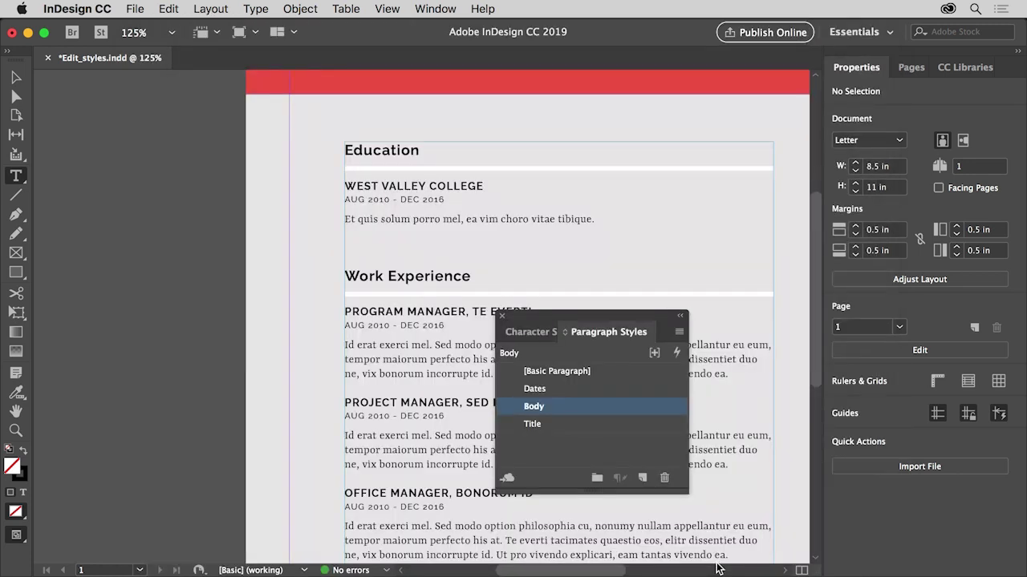